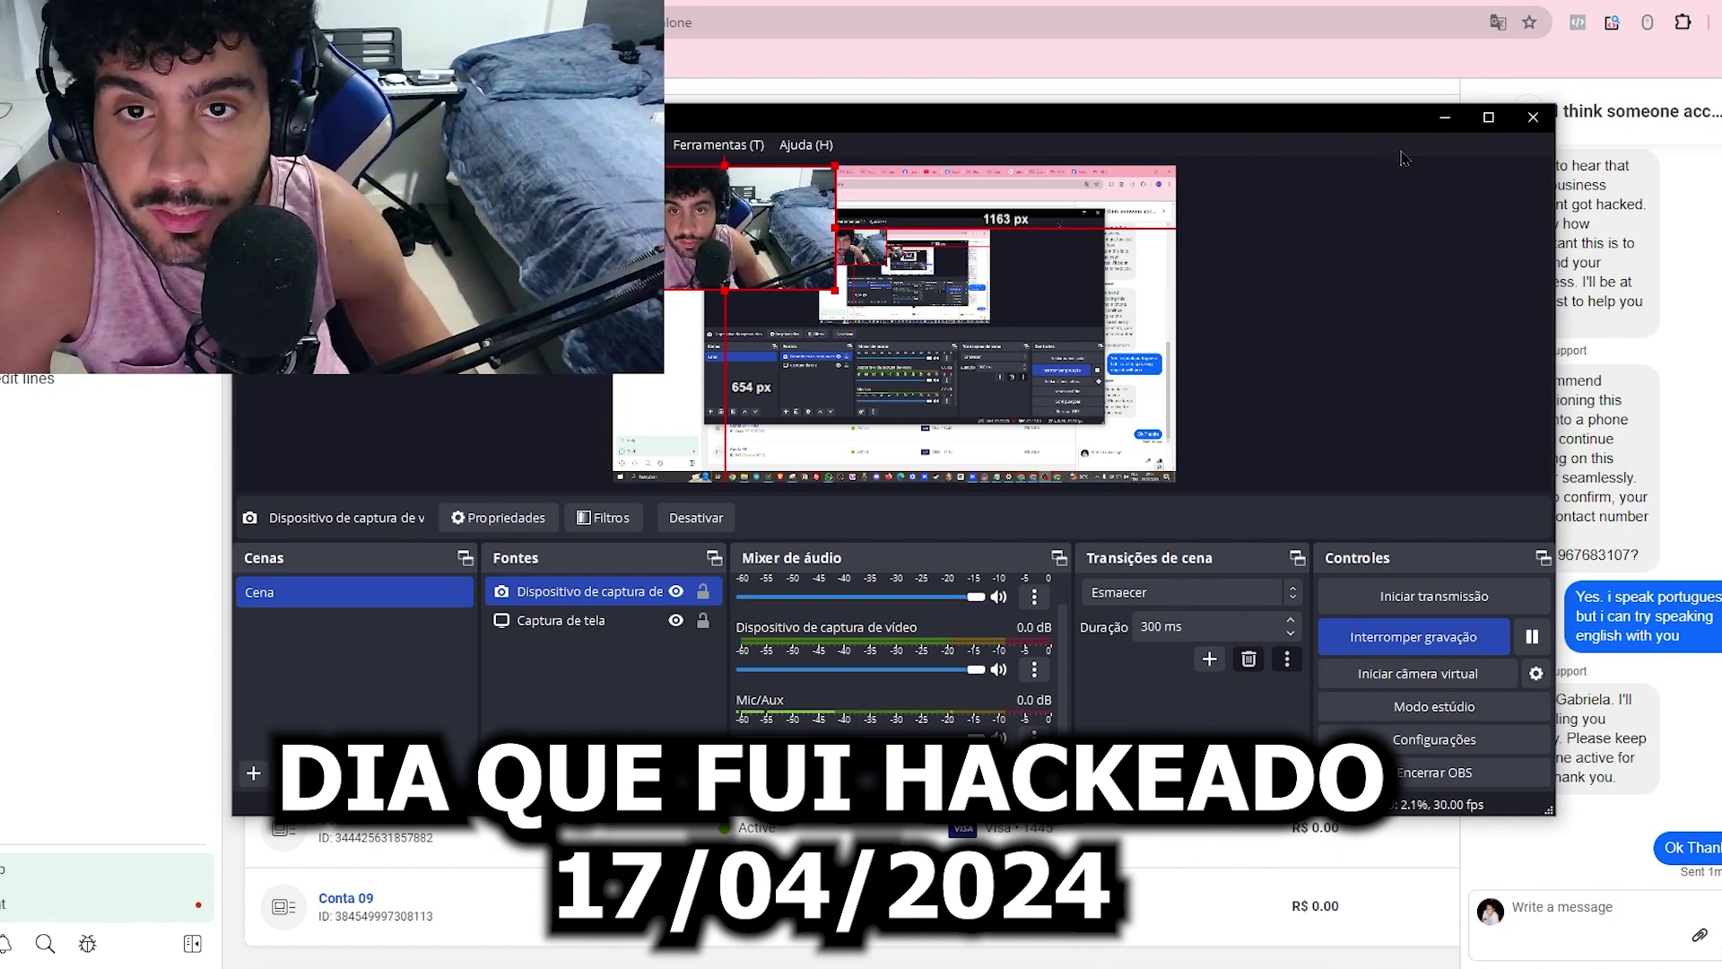
Step: Minimize the recording window and examine each ad account's status, payment method and current balance
left_click(1443, 120)
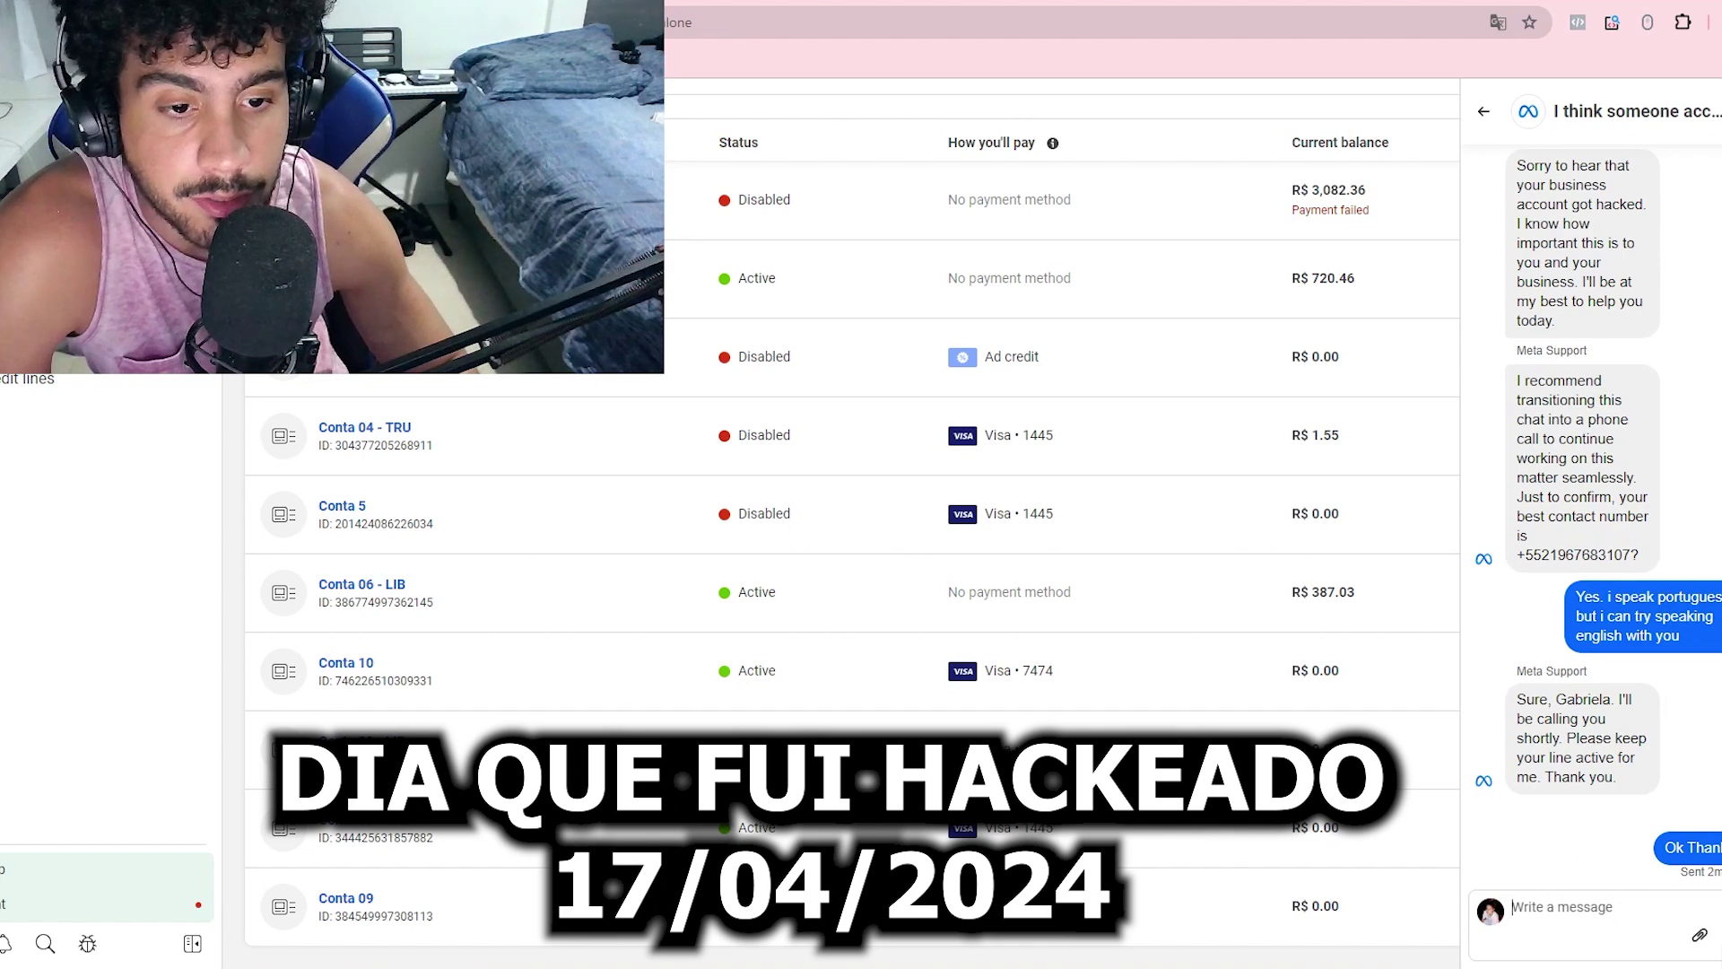
scroll(1654, 269, "up", 2)
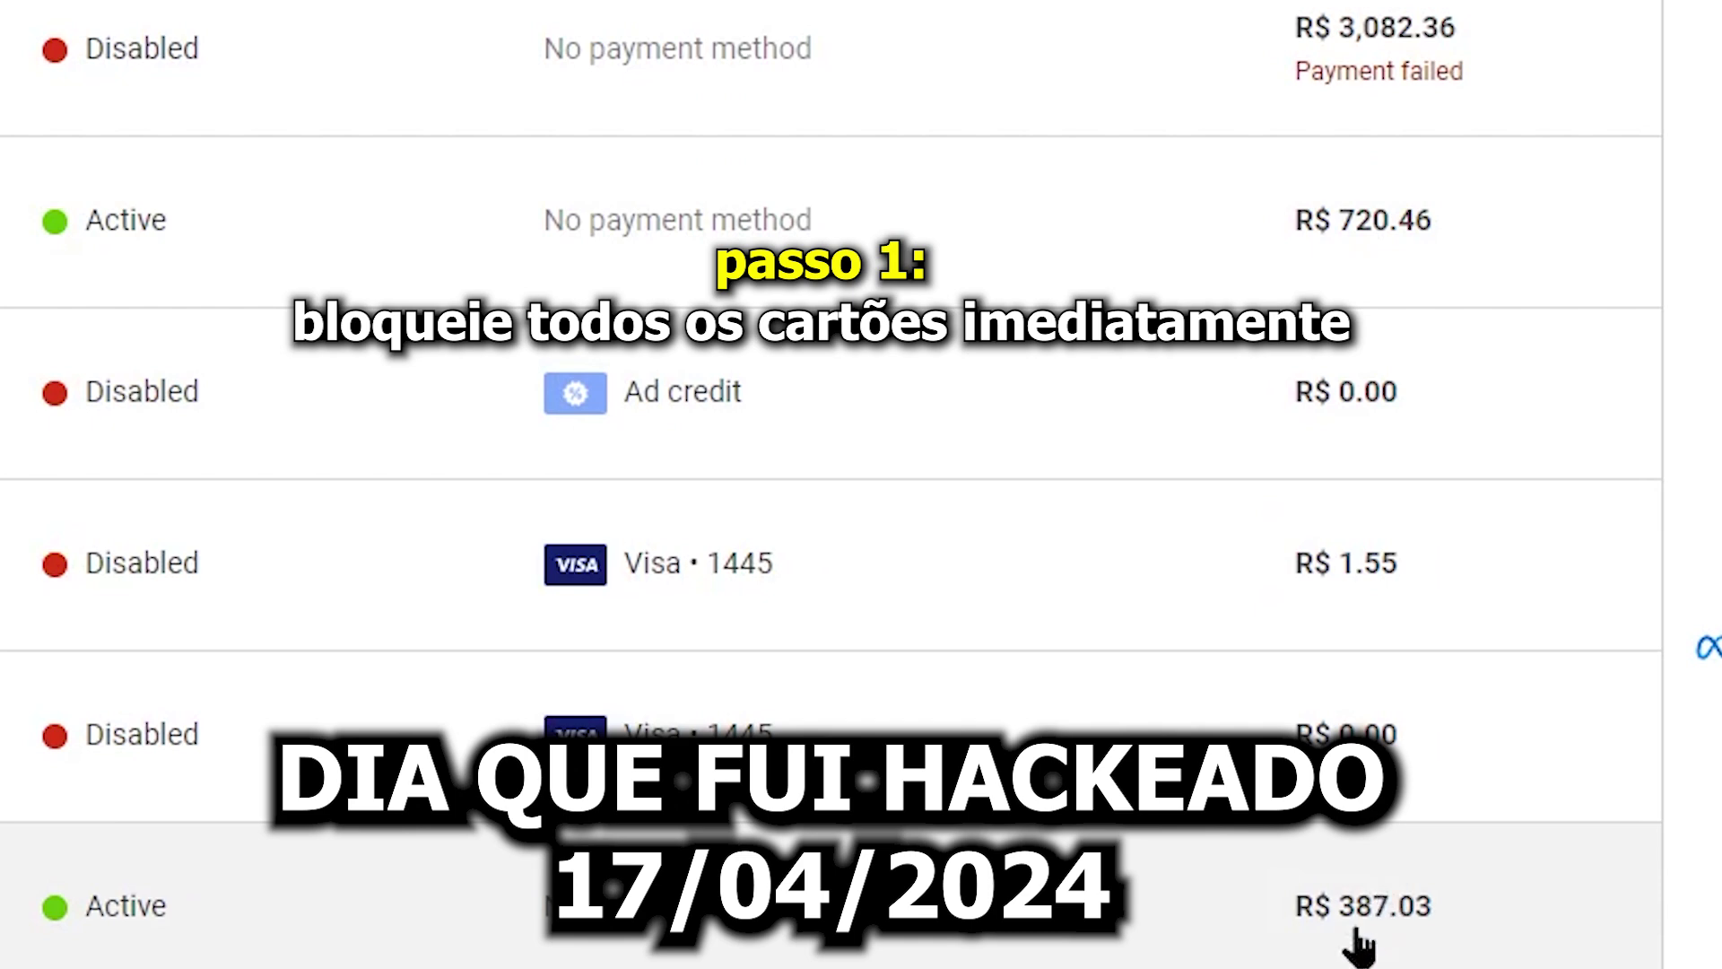
scroll(1357, 942, "down", 2)
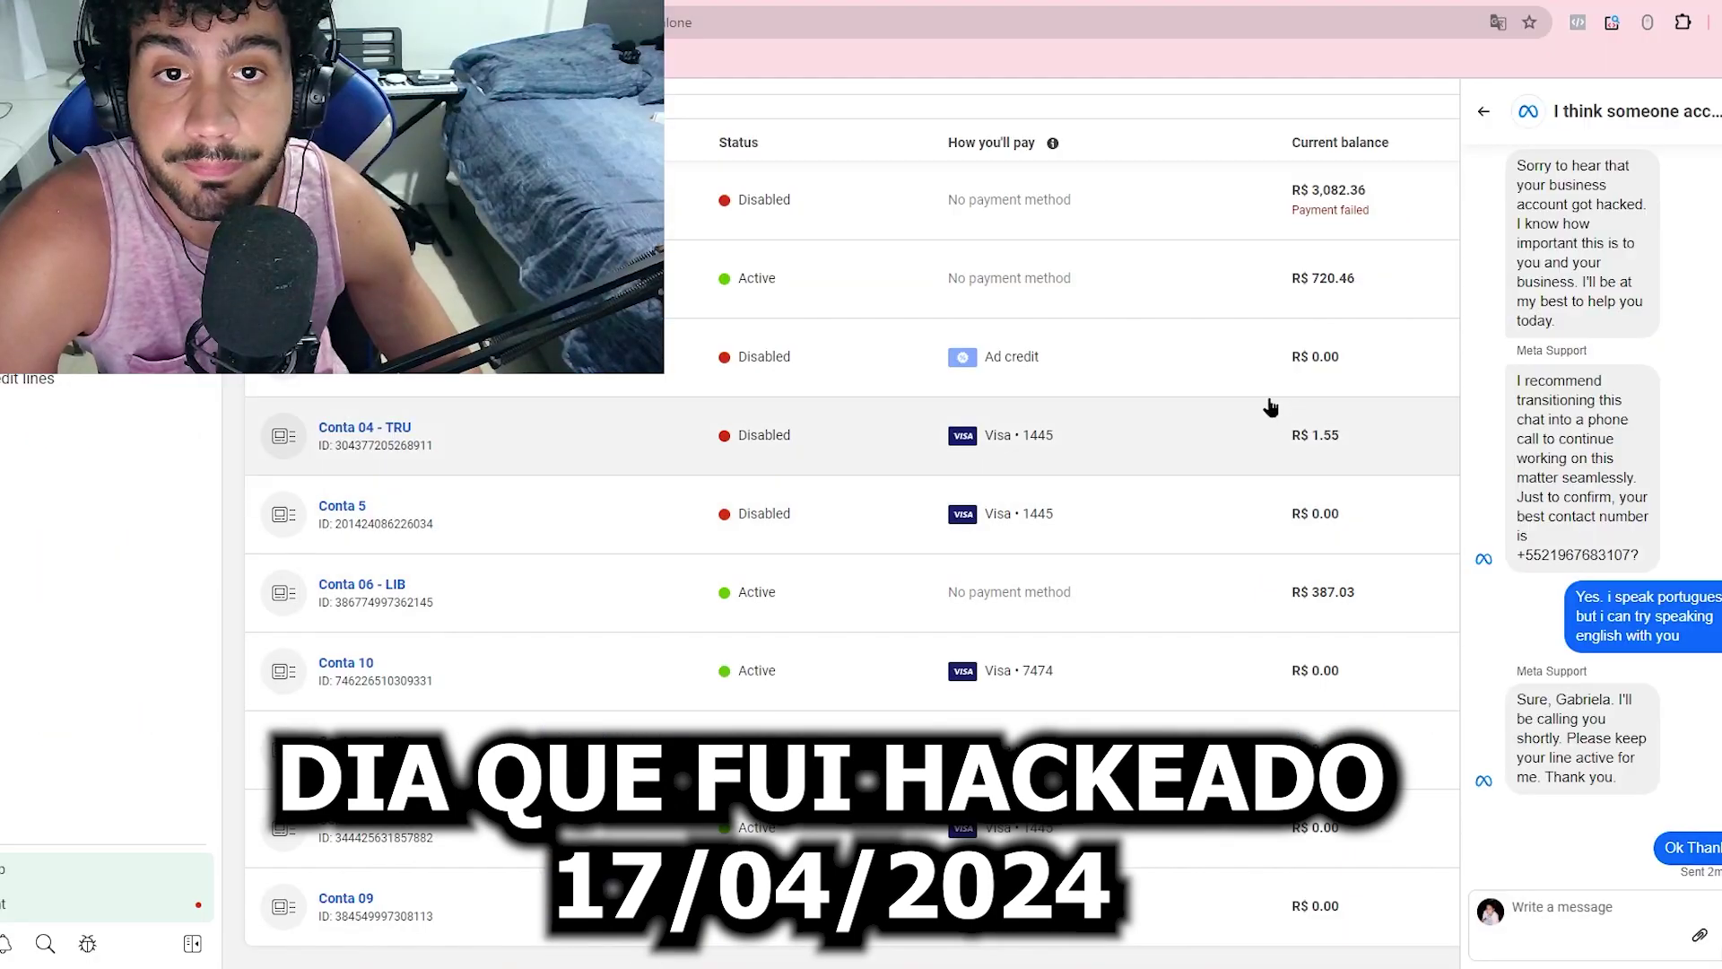
scroll(1608, 680, "up", 8)
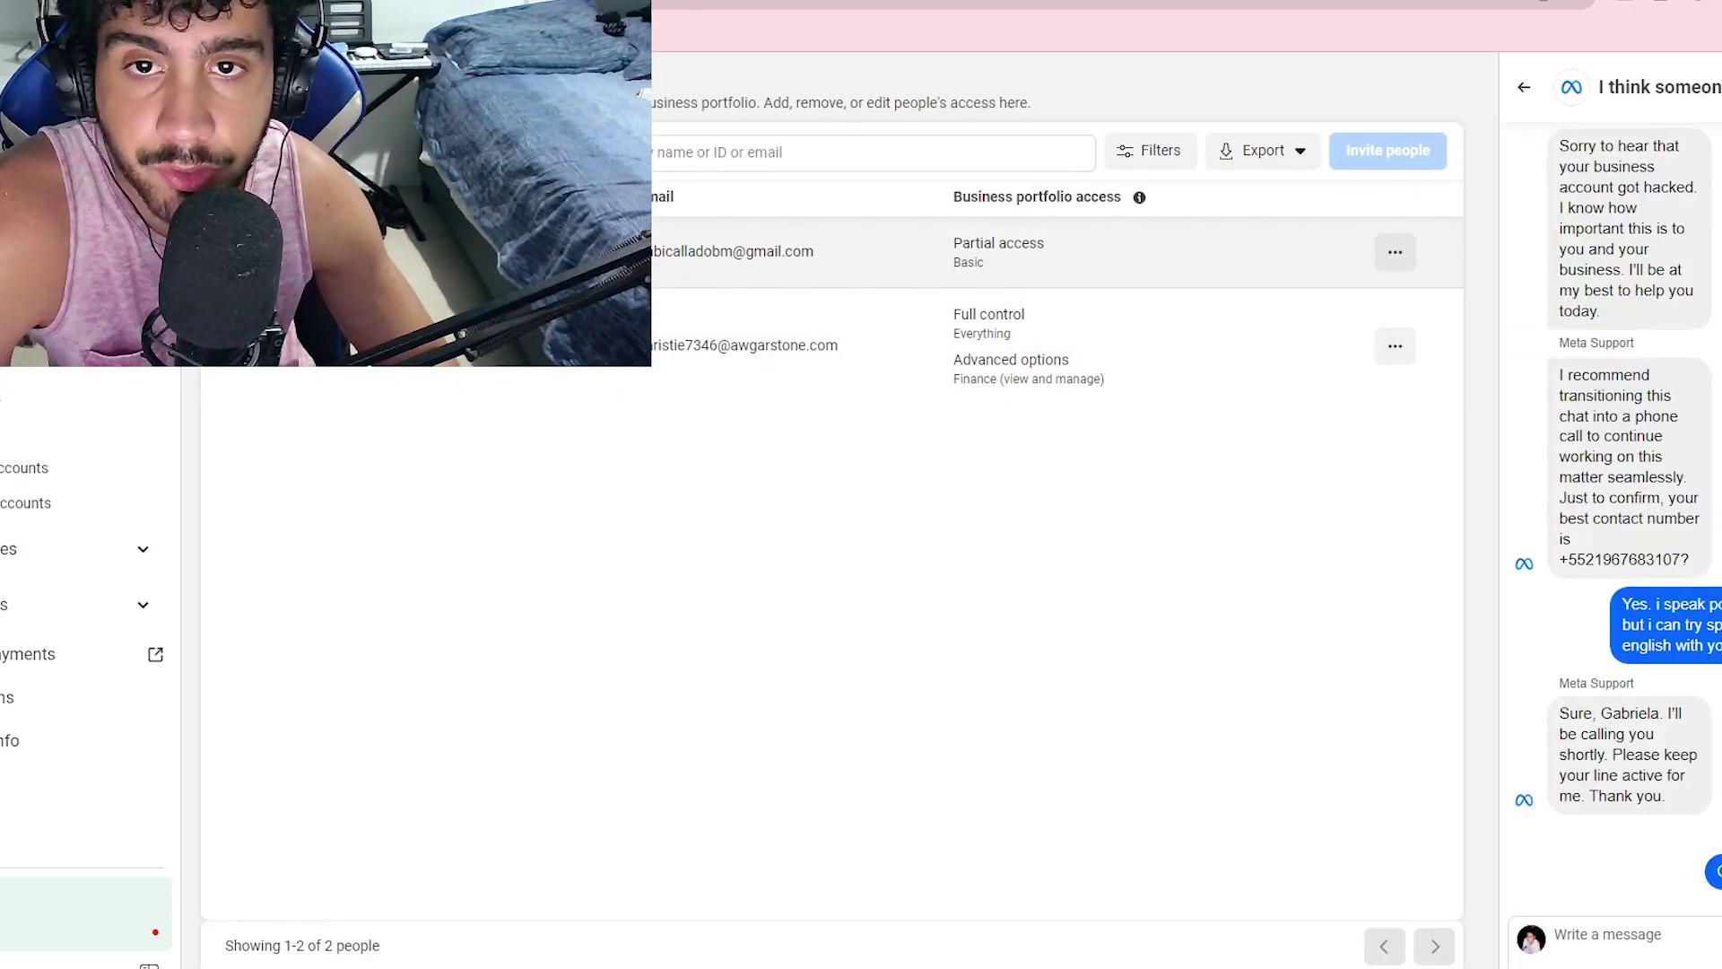
Step: View the assets assigned to the person with partial access, and close the details
left_click(1112, 261)
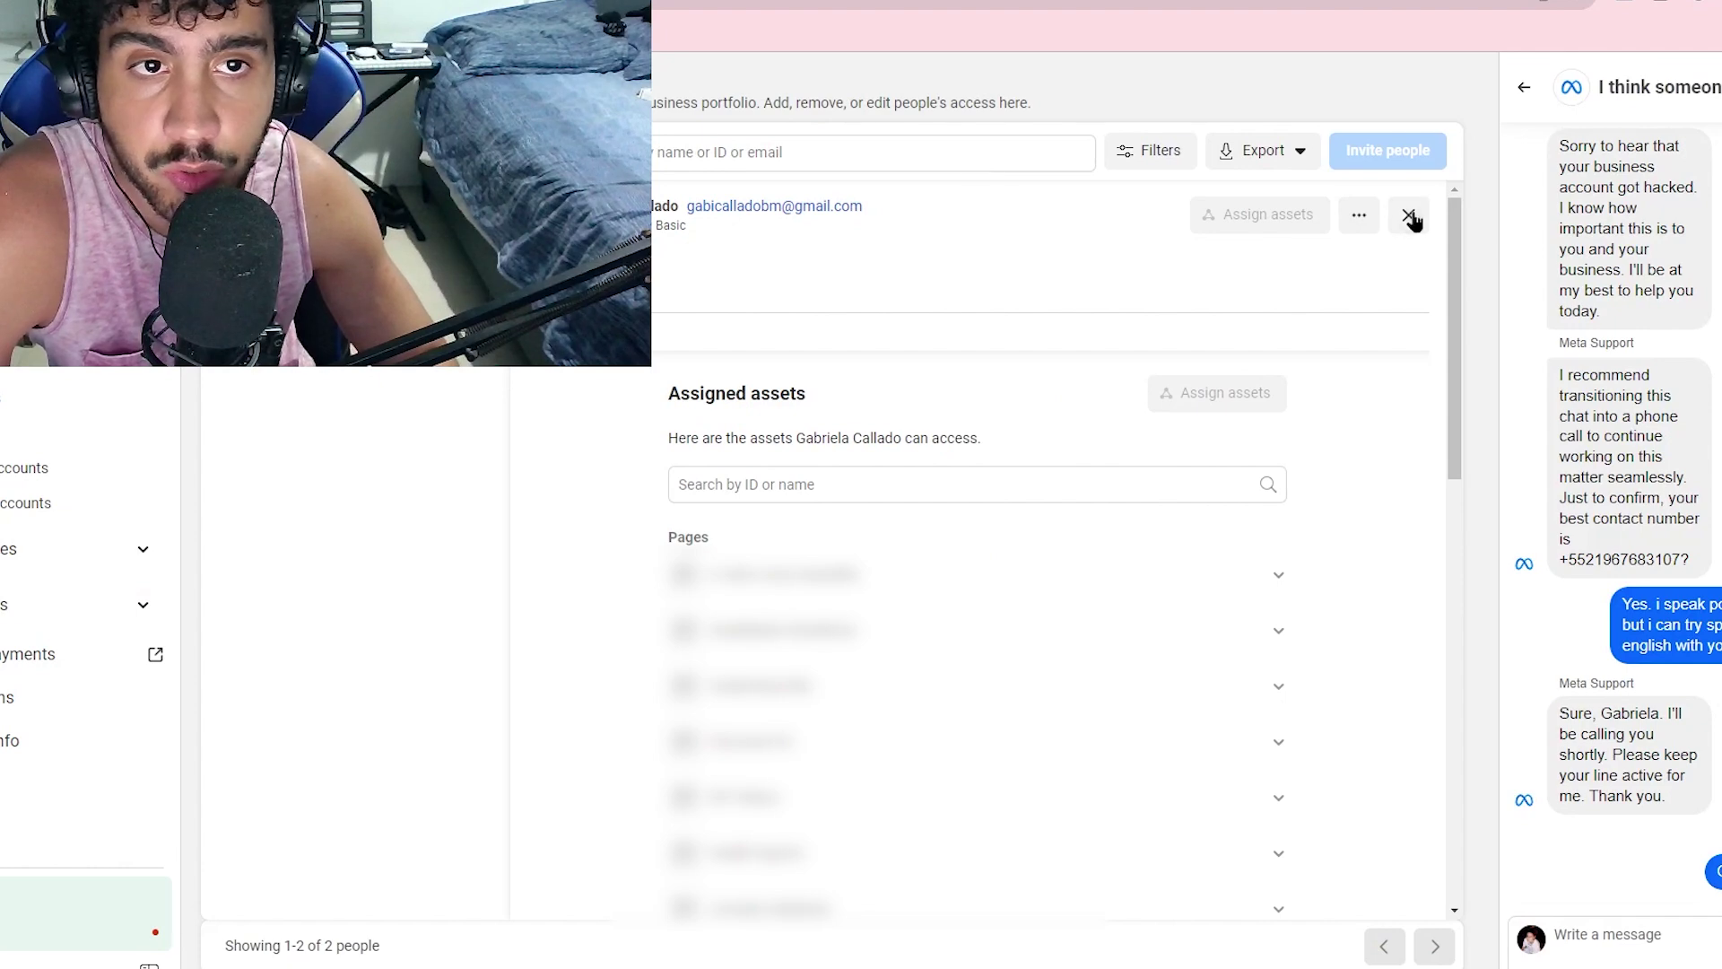
left_click(1411, 219)
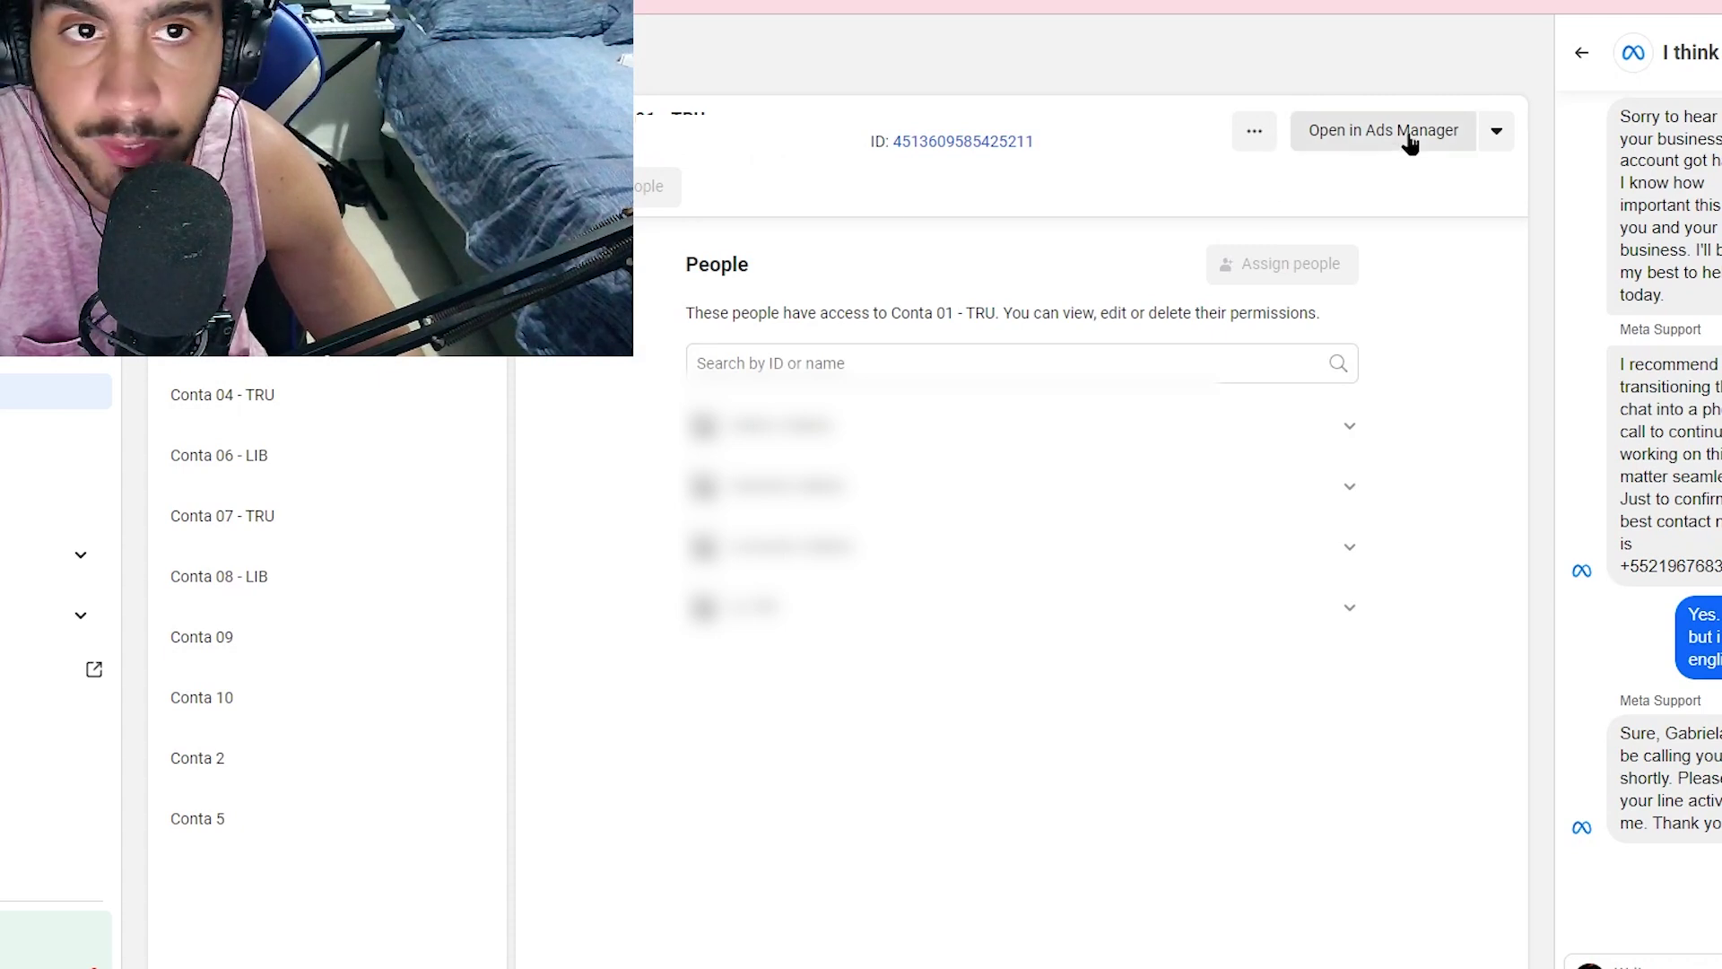
Step: Open the ad account Conta 01 - TRU in Ads Manager and inspect the preview of the ad Anúncio 1
left_click(1407, 134)
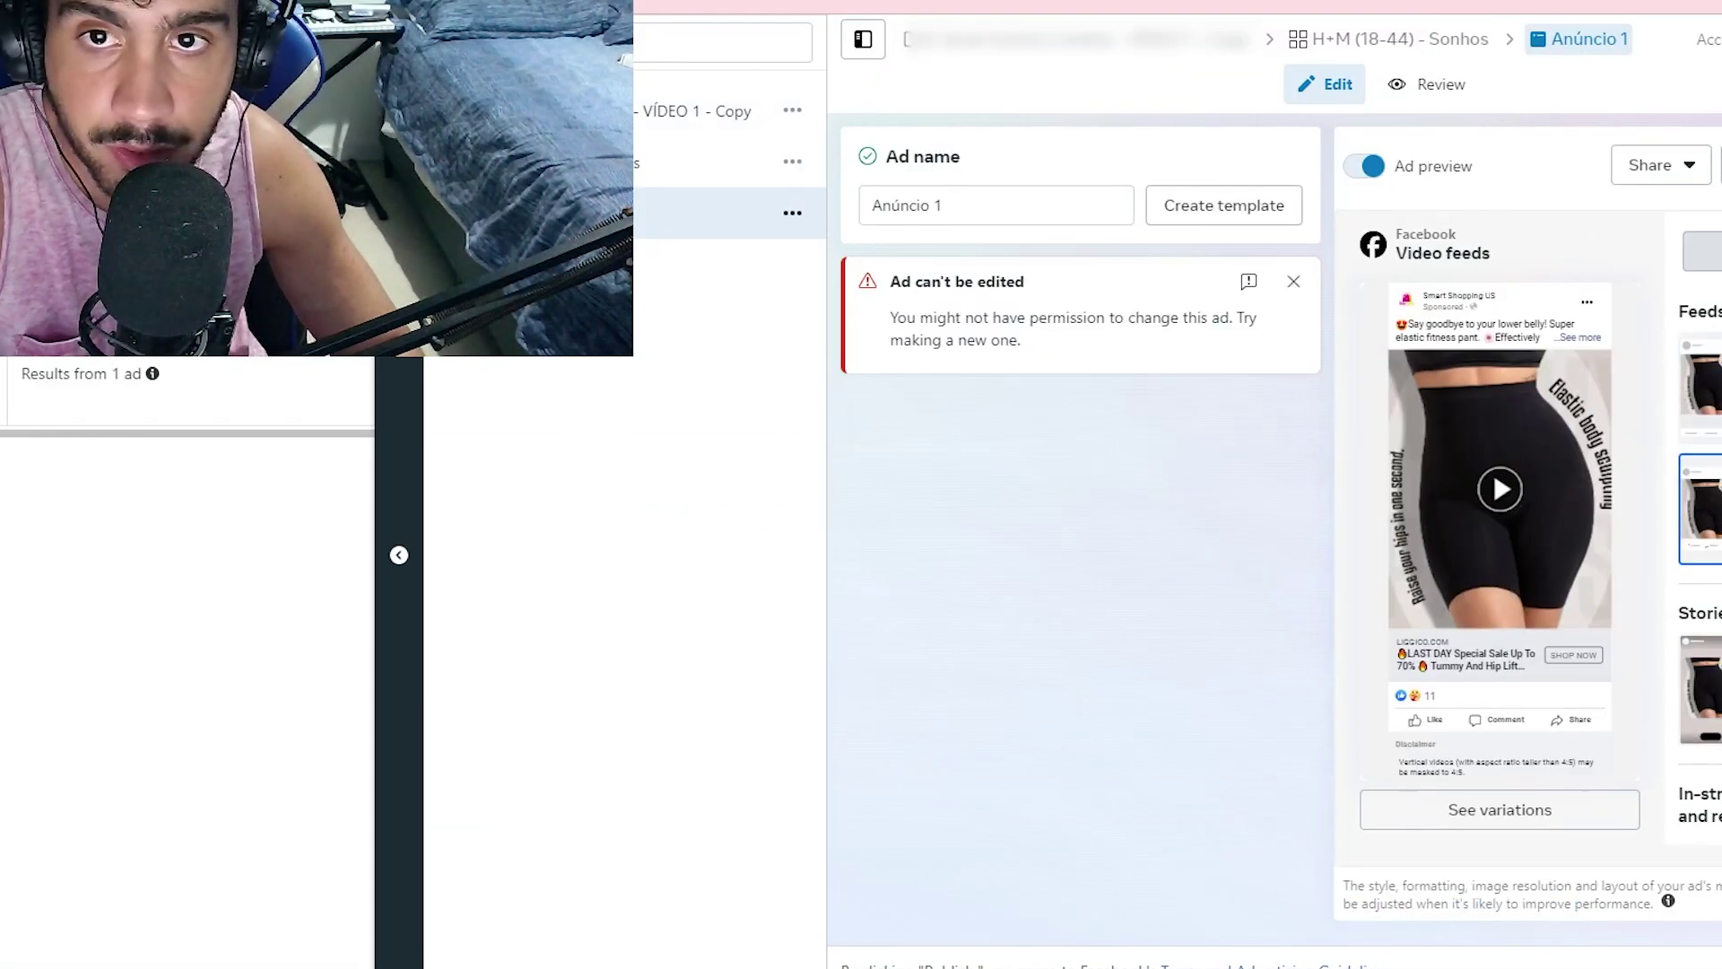
mouse_move(1551, 457)
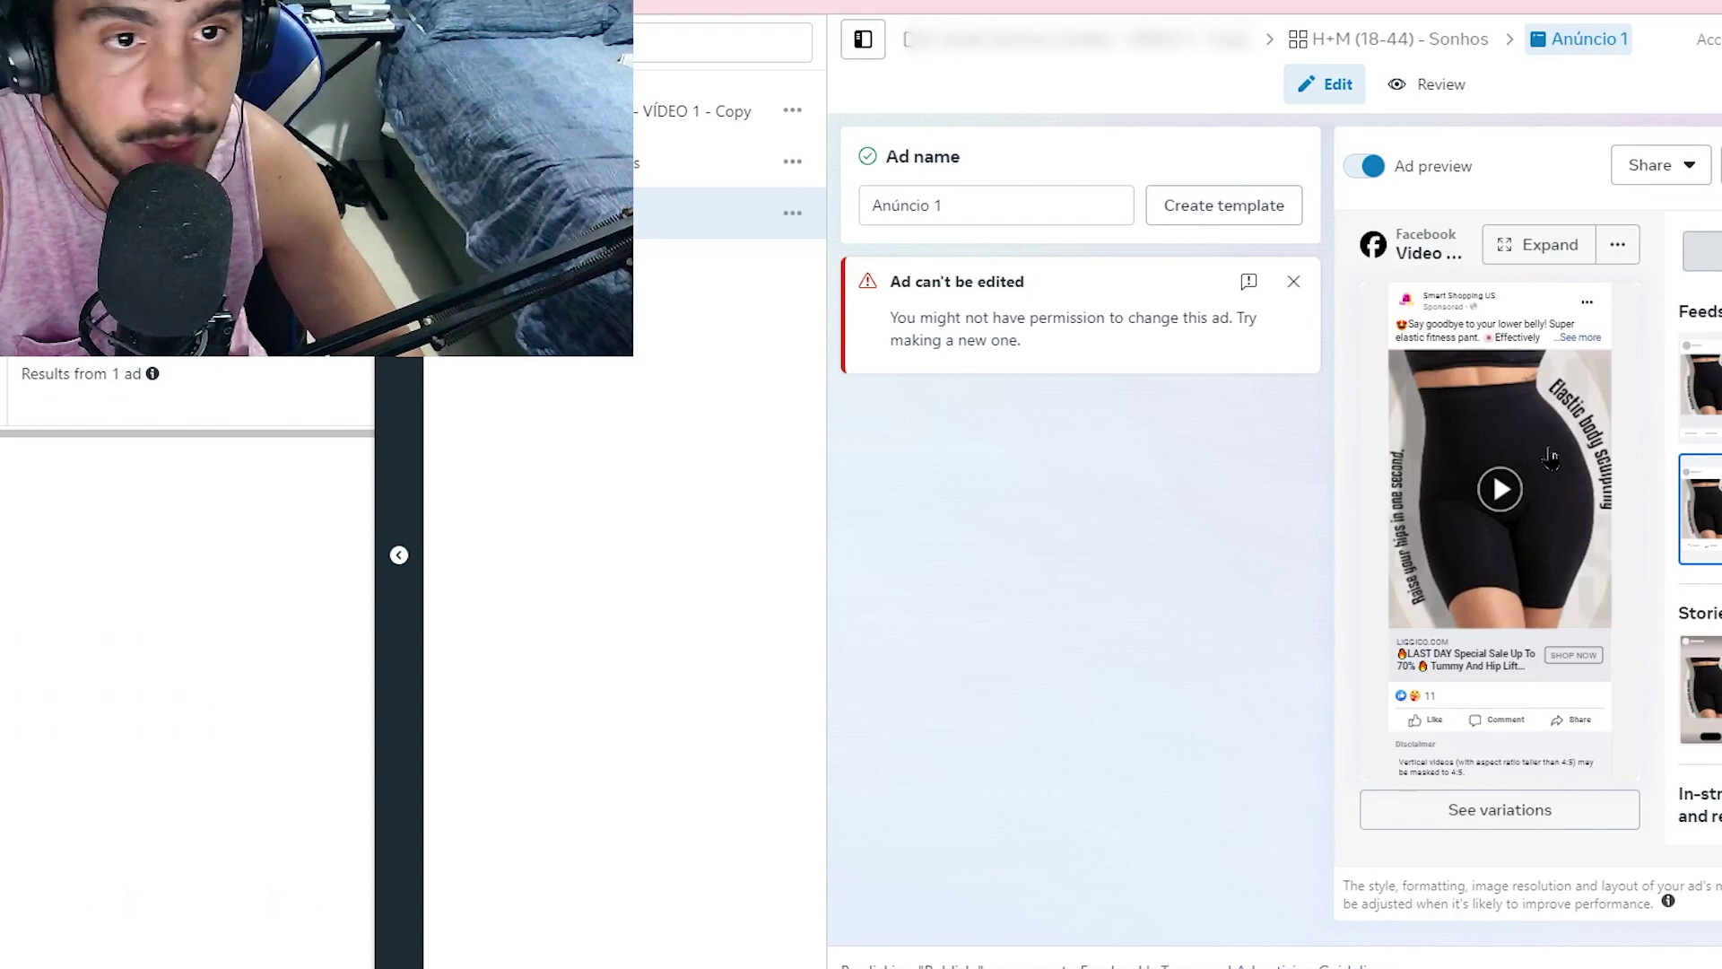
key("Escape")
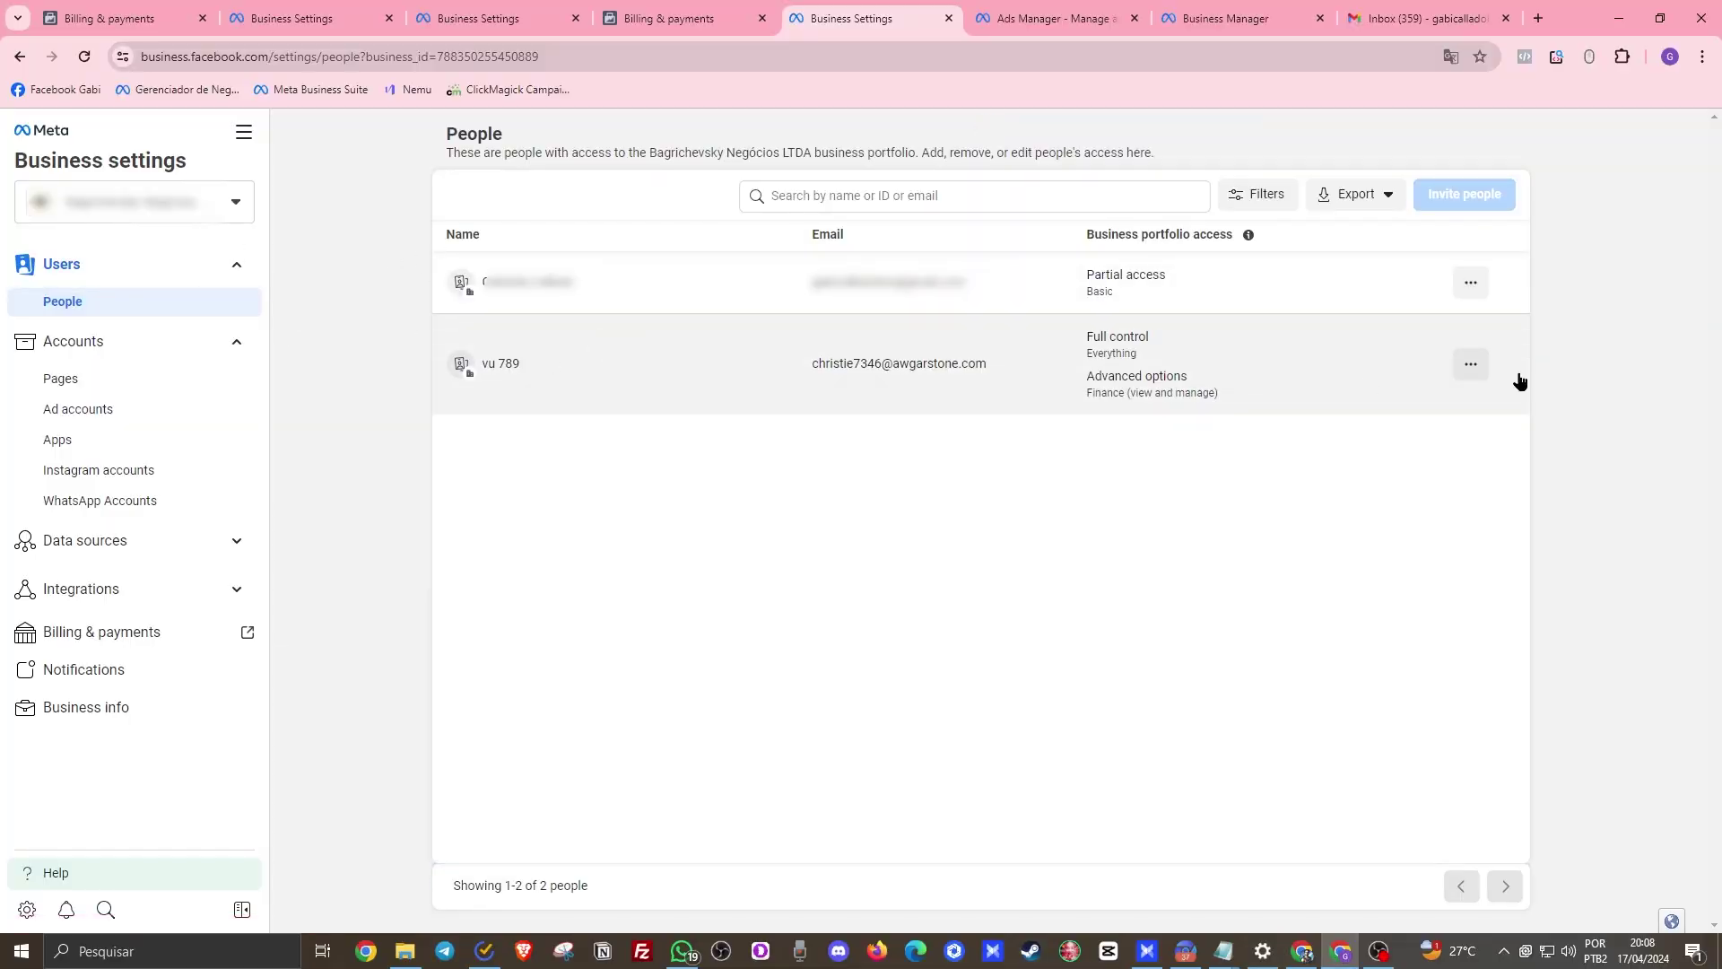
Step: Try to remove the person with full control from the business portfolio
left_click(1475, 368)
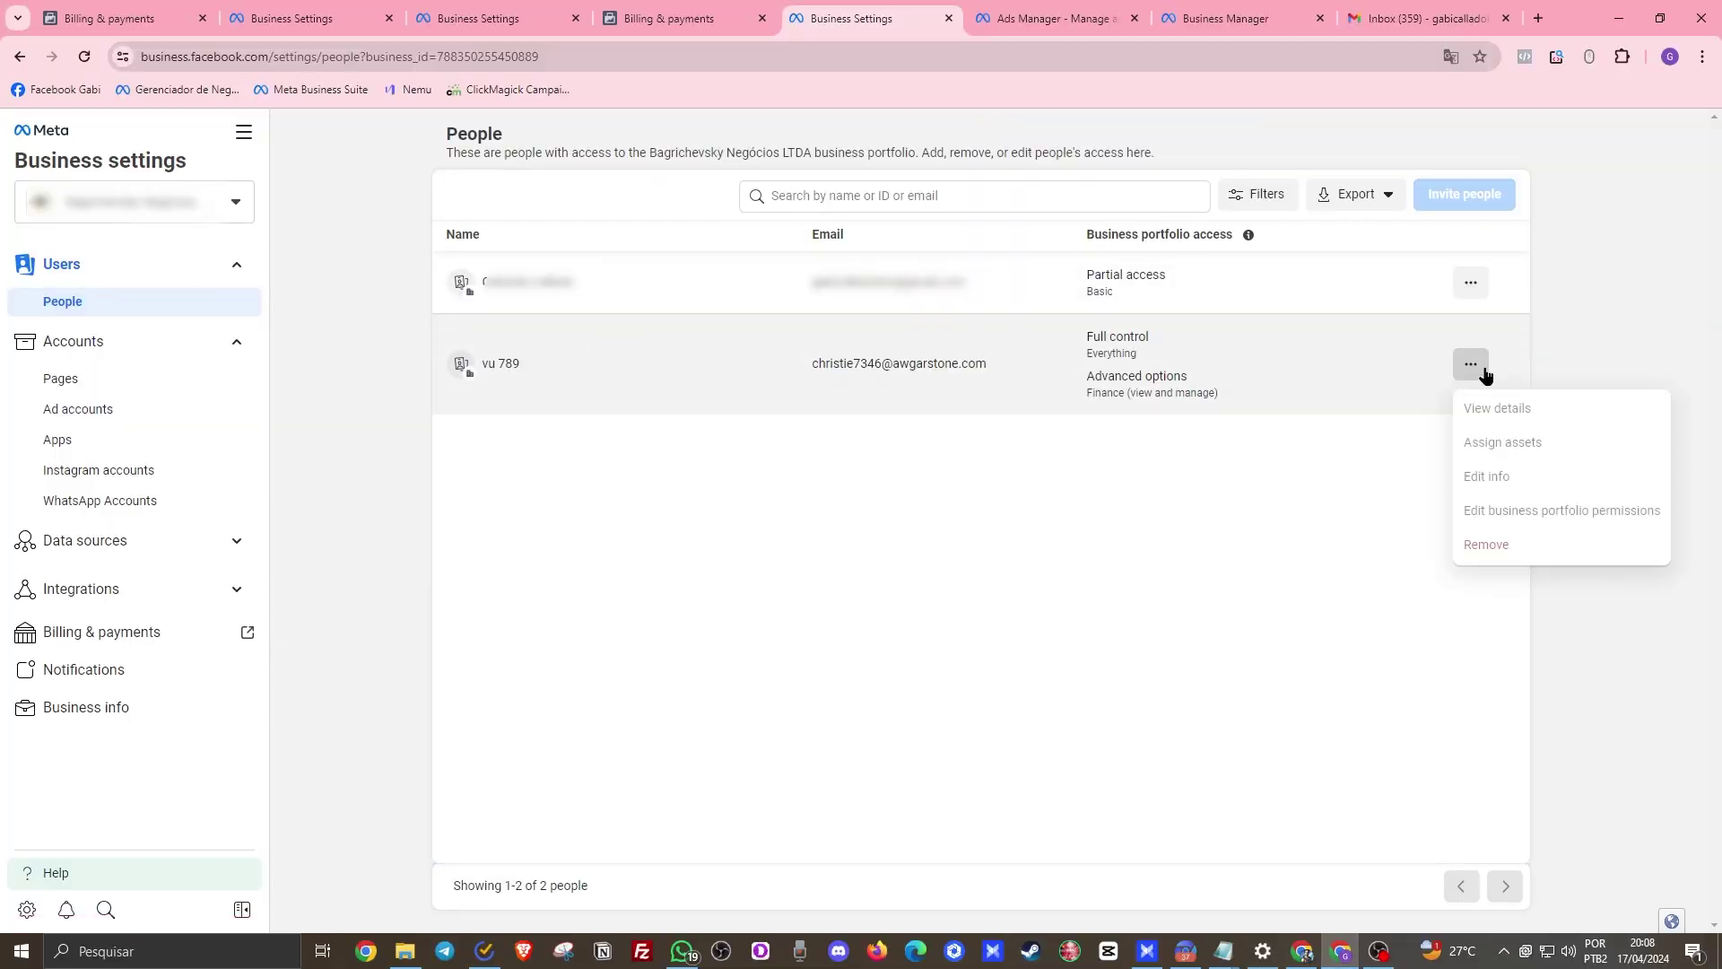
double_click(1493, 546)
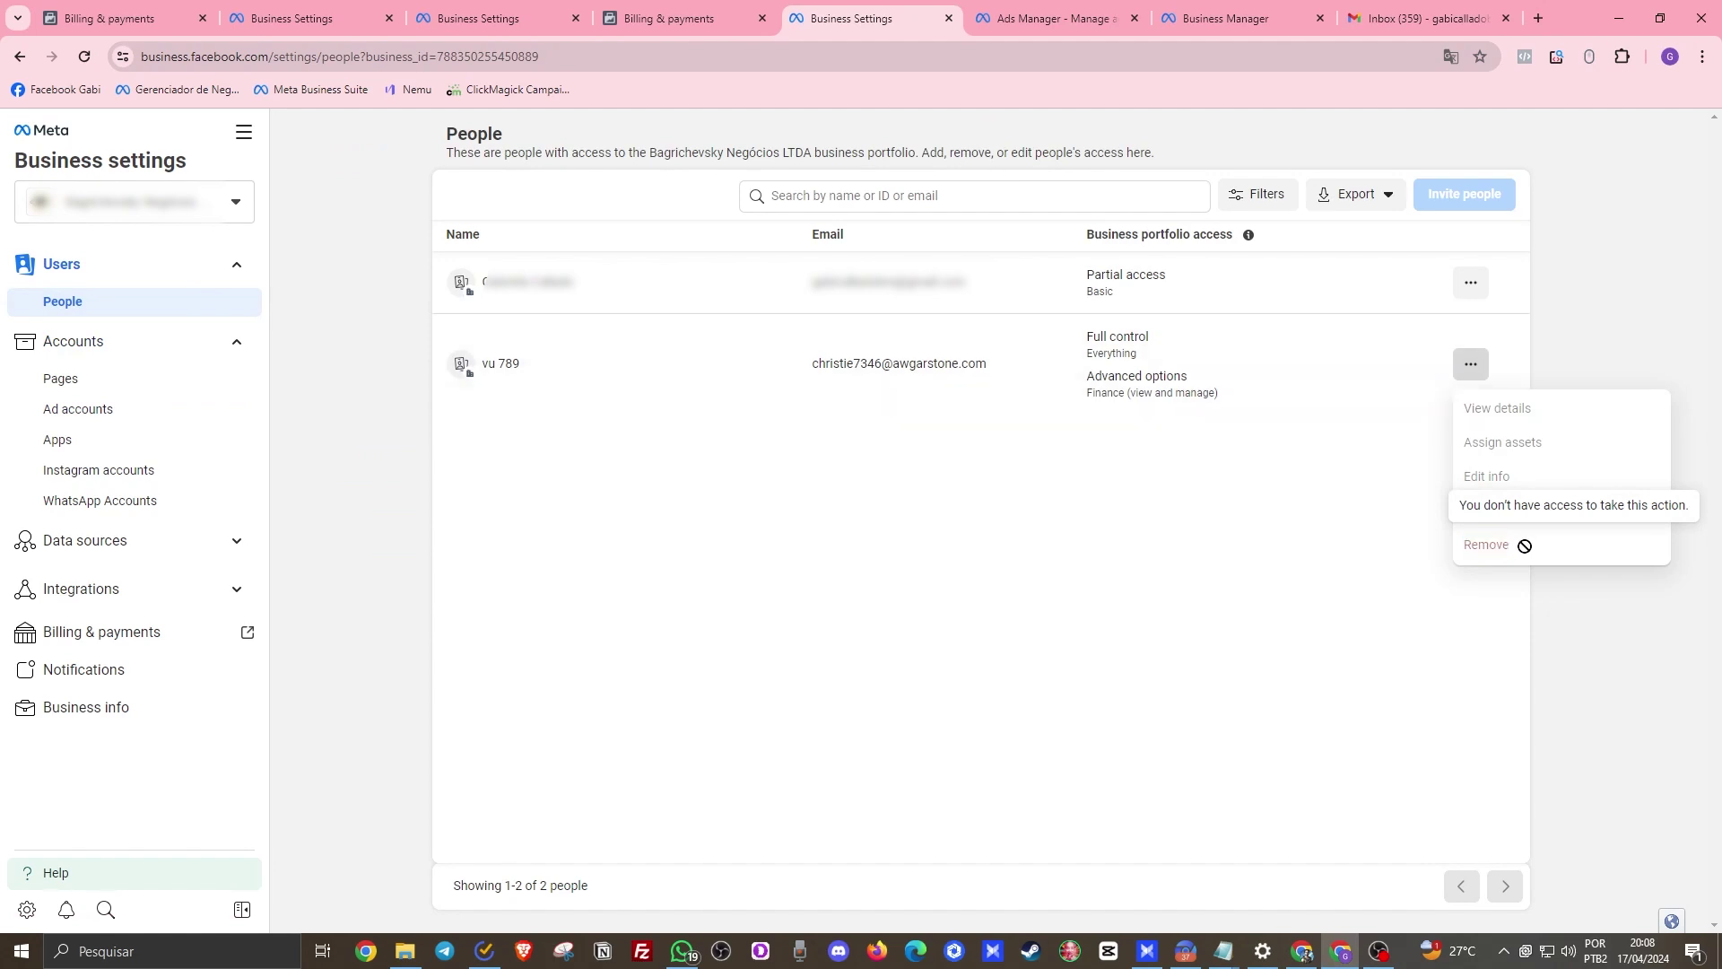
left_click_drag(829, 363, 835, 363)
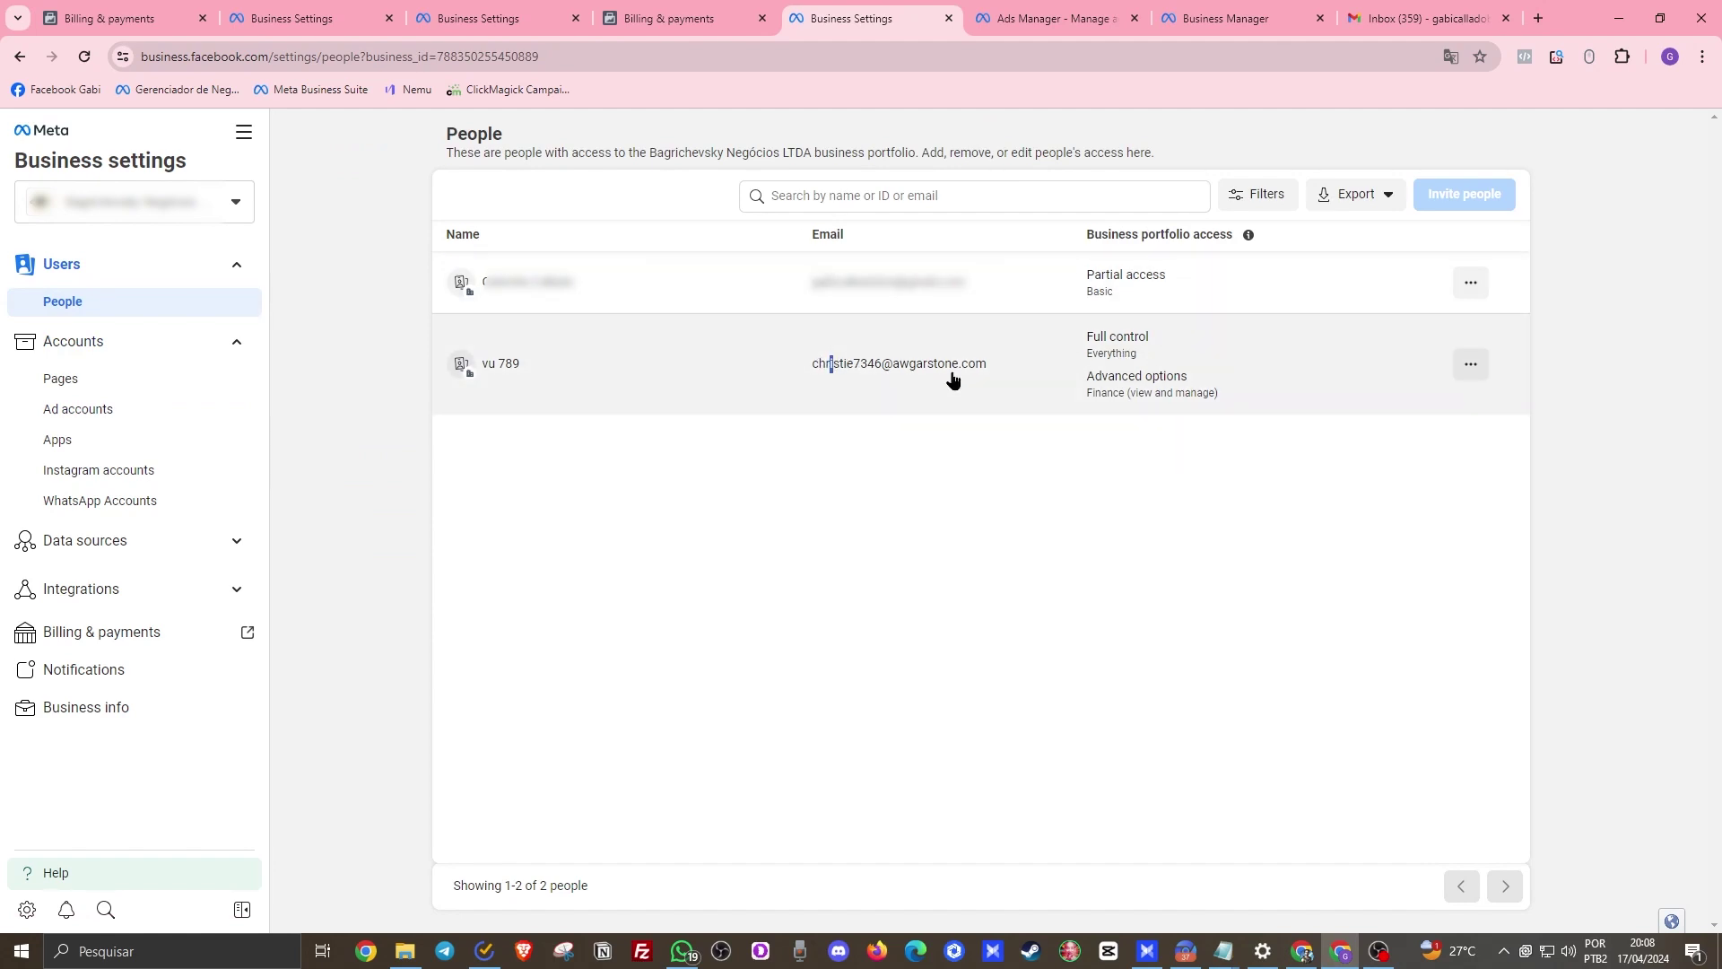
left_click(1471, 363)
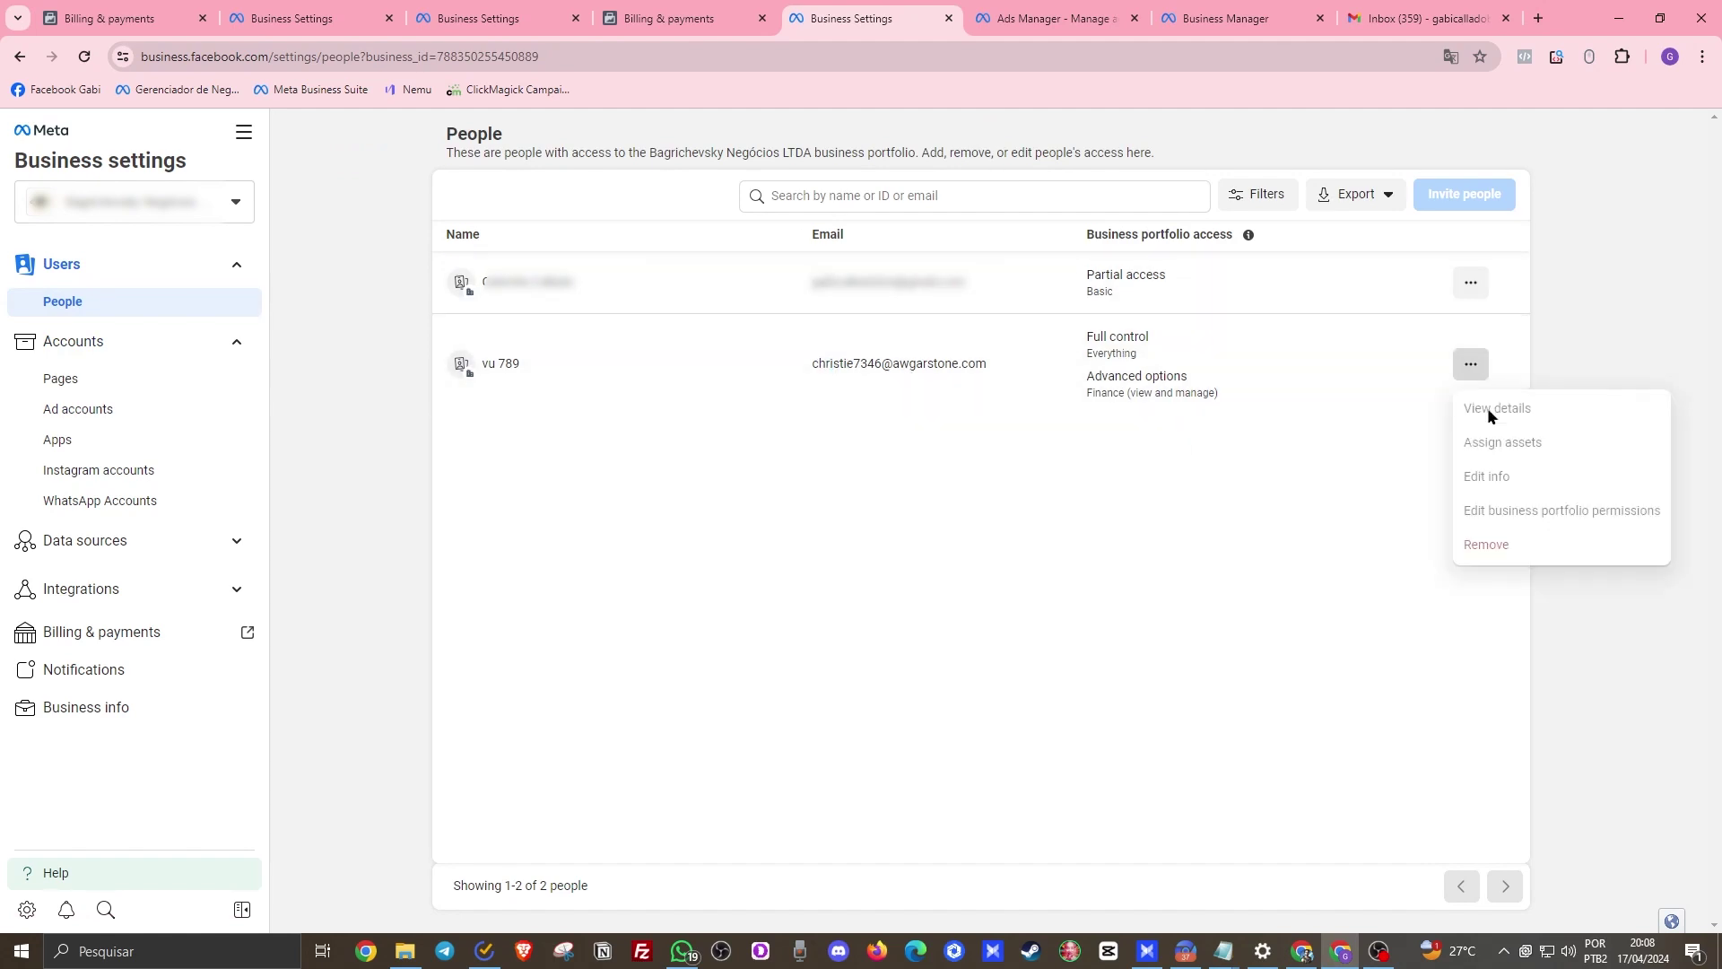
double_click(1500, 544)
Step: Open the portfolio's business information and review the business details and history
left_click(86, 707)
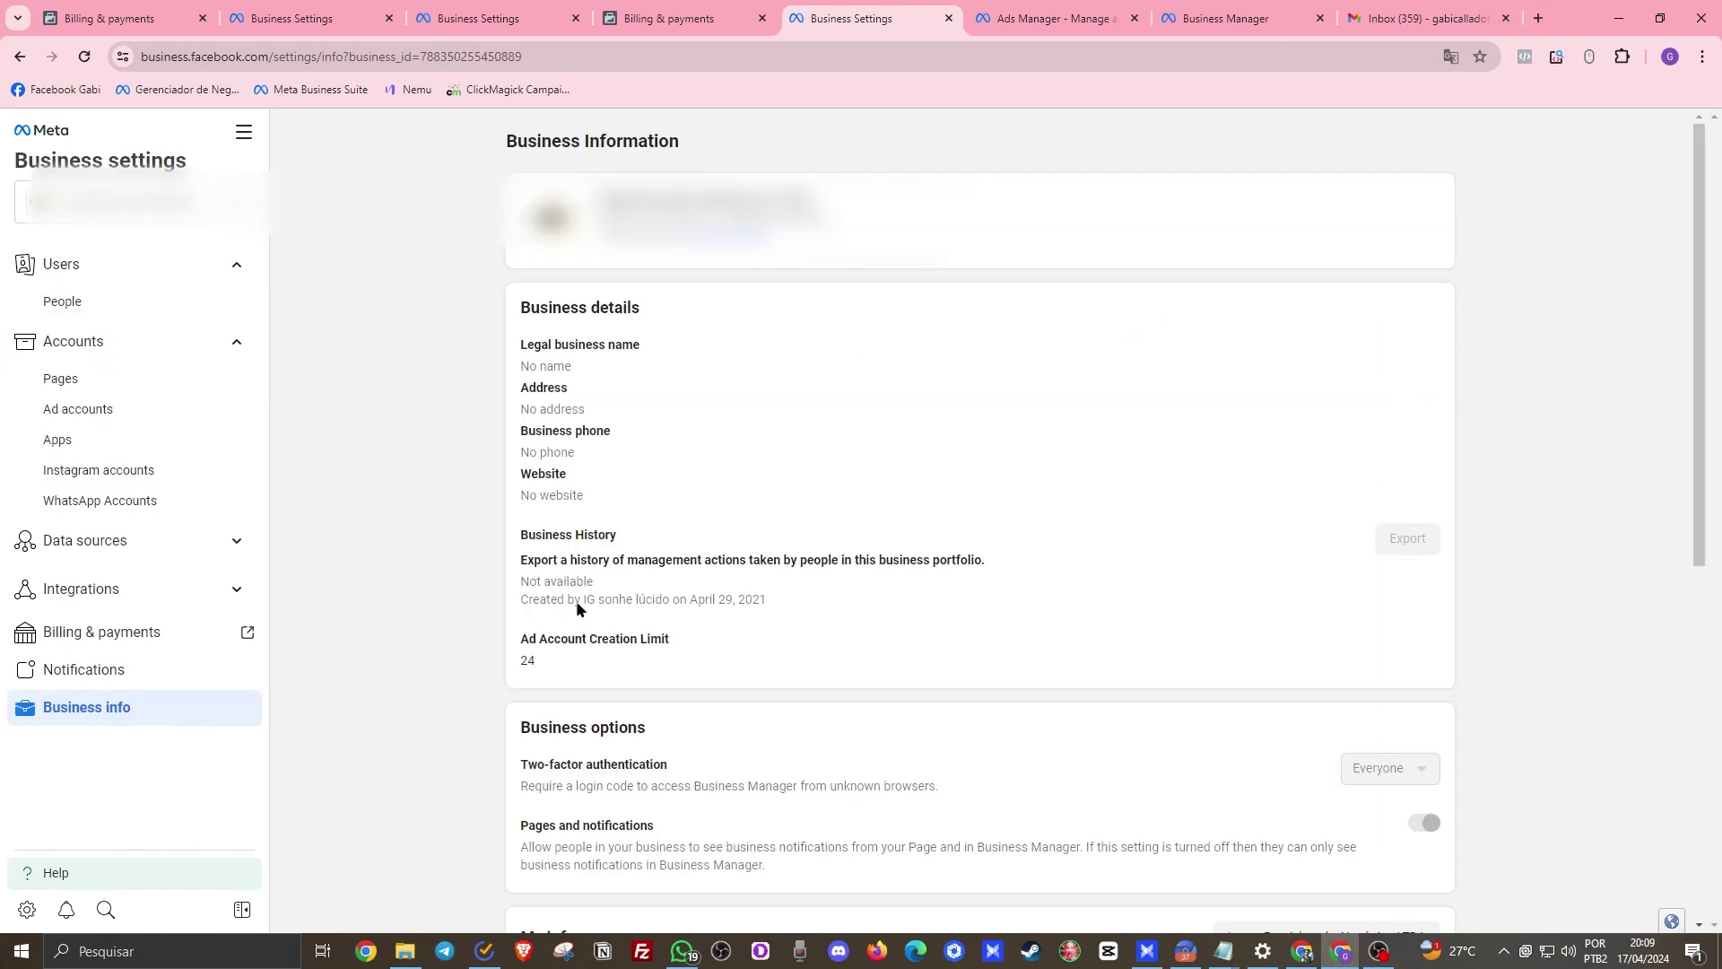
left_click_drag(556, 345, 823, 560)
Step: Open Billing & payments and check the ad accounts' balances and the options offered for Conta 06 - LIB
left_click(125, 631)
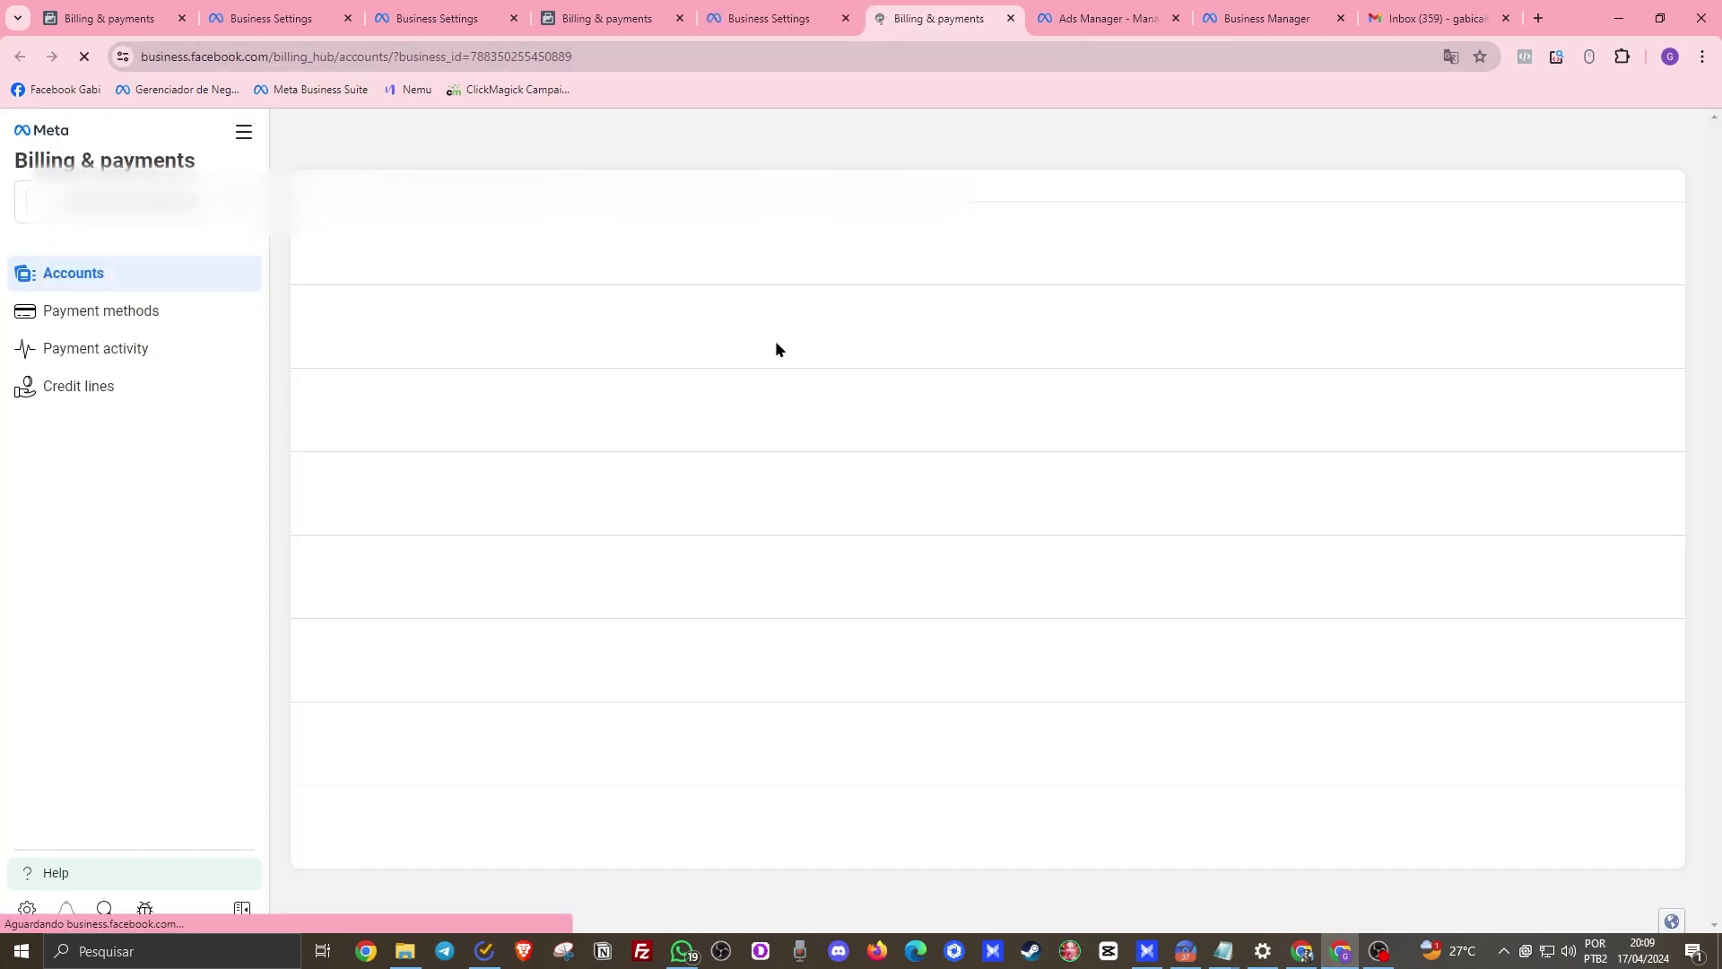
scroll(1321, 611, "down", 2)
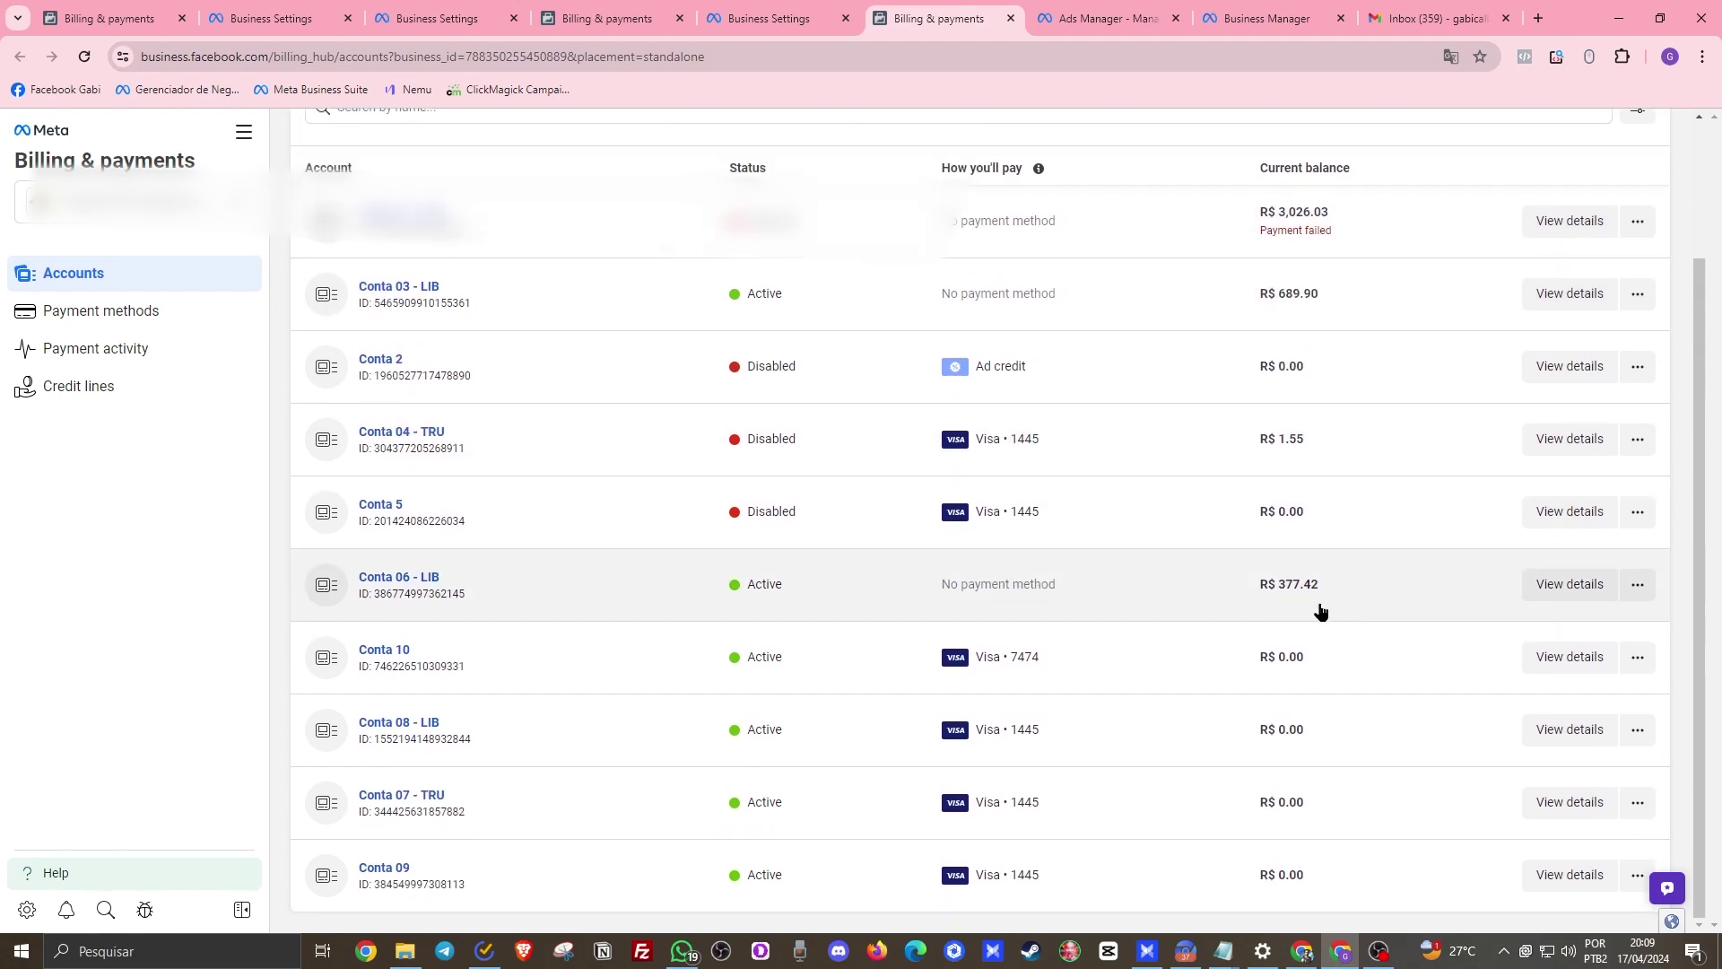
left_click(1637, 585)
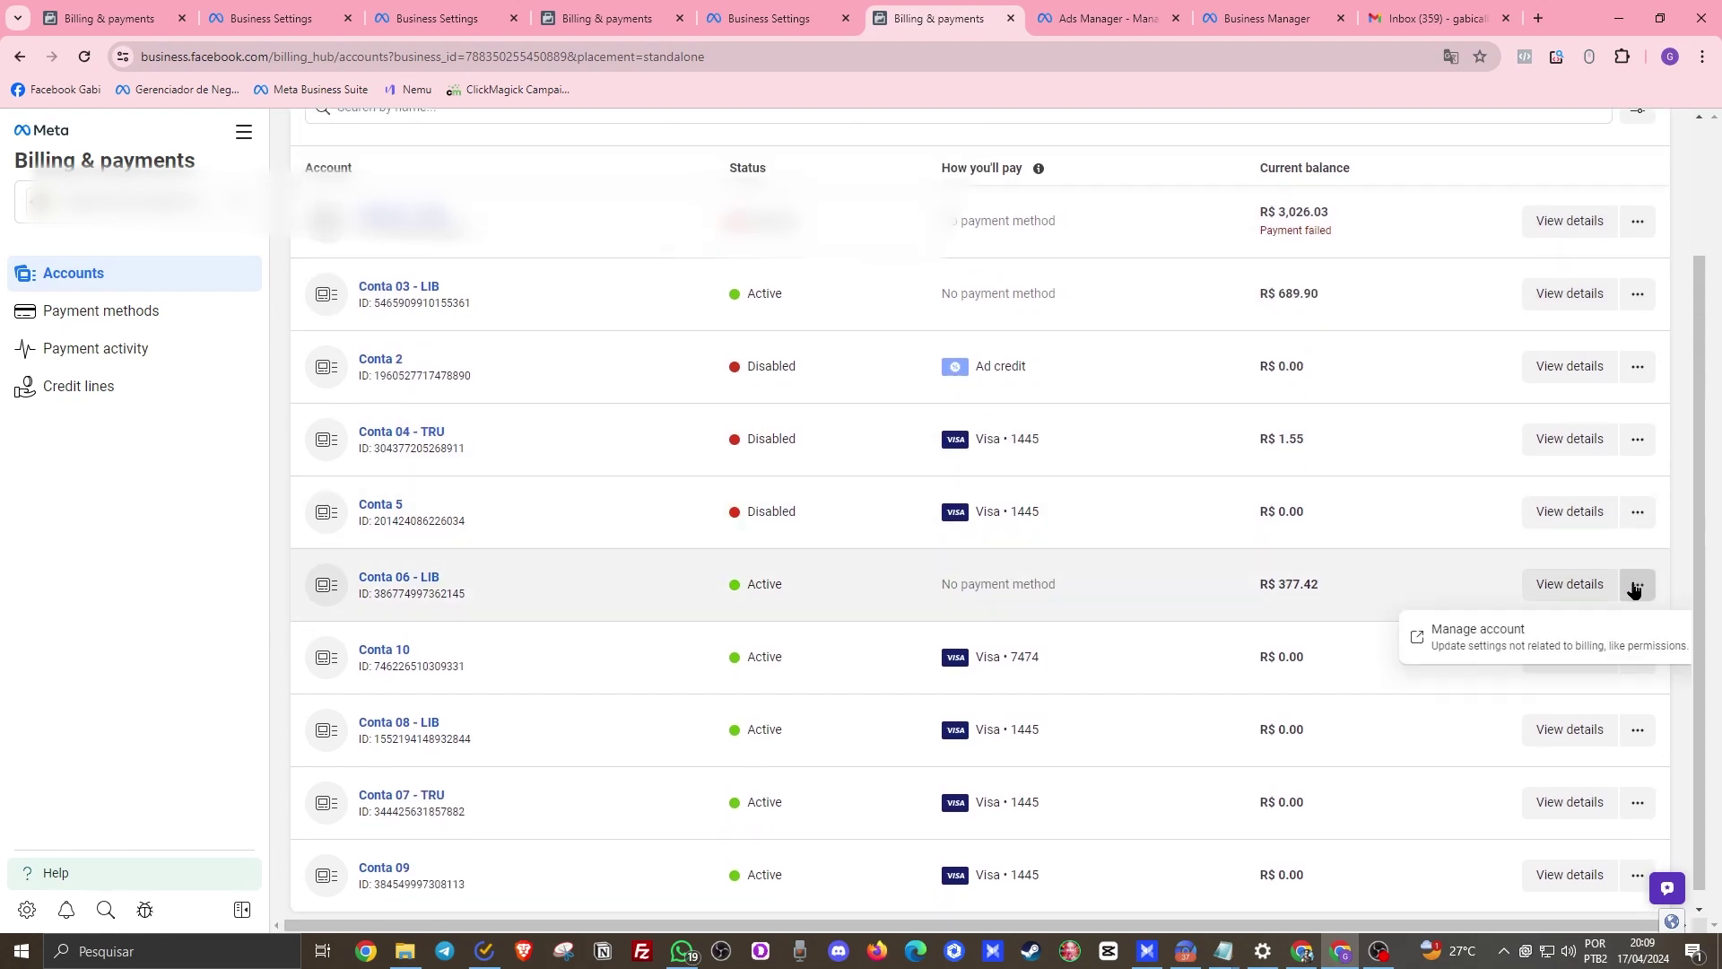
scroll(1272, 584, "down", 1)
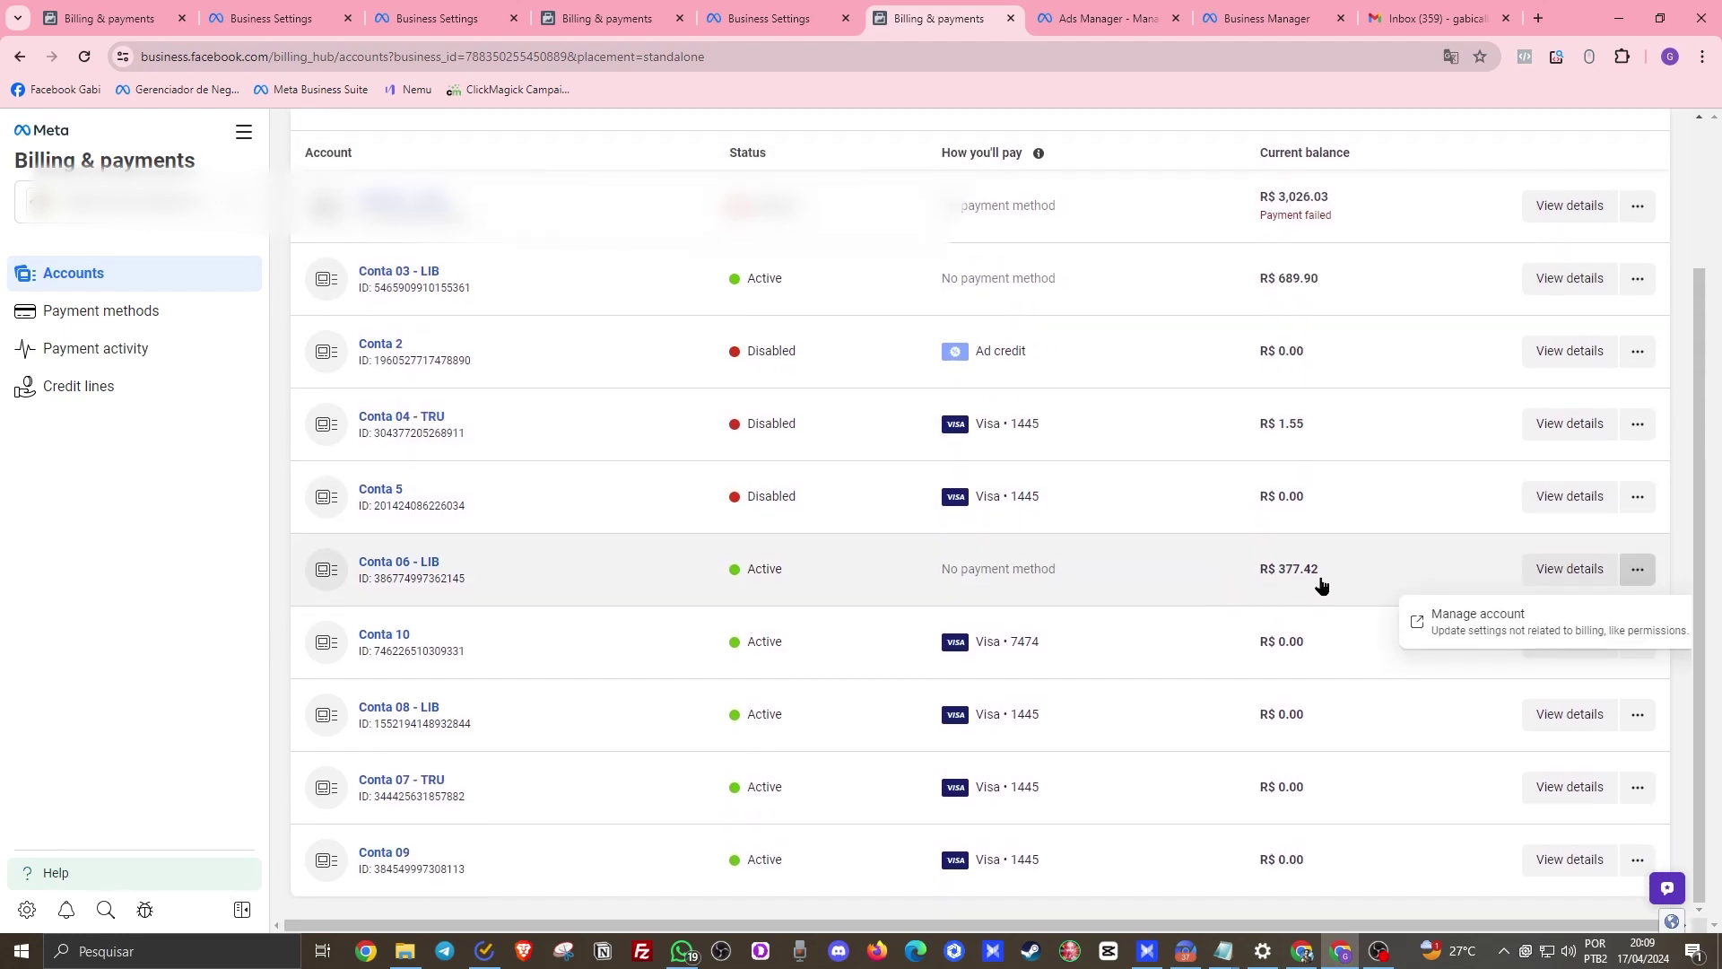
scroll(1474, 630, "up", 3)
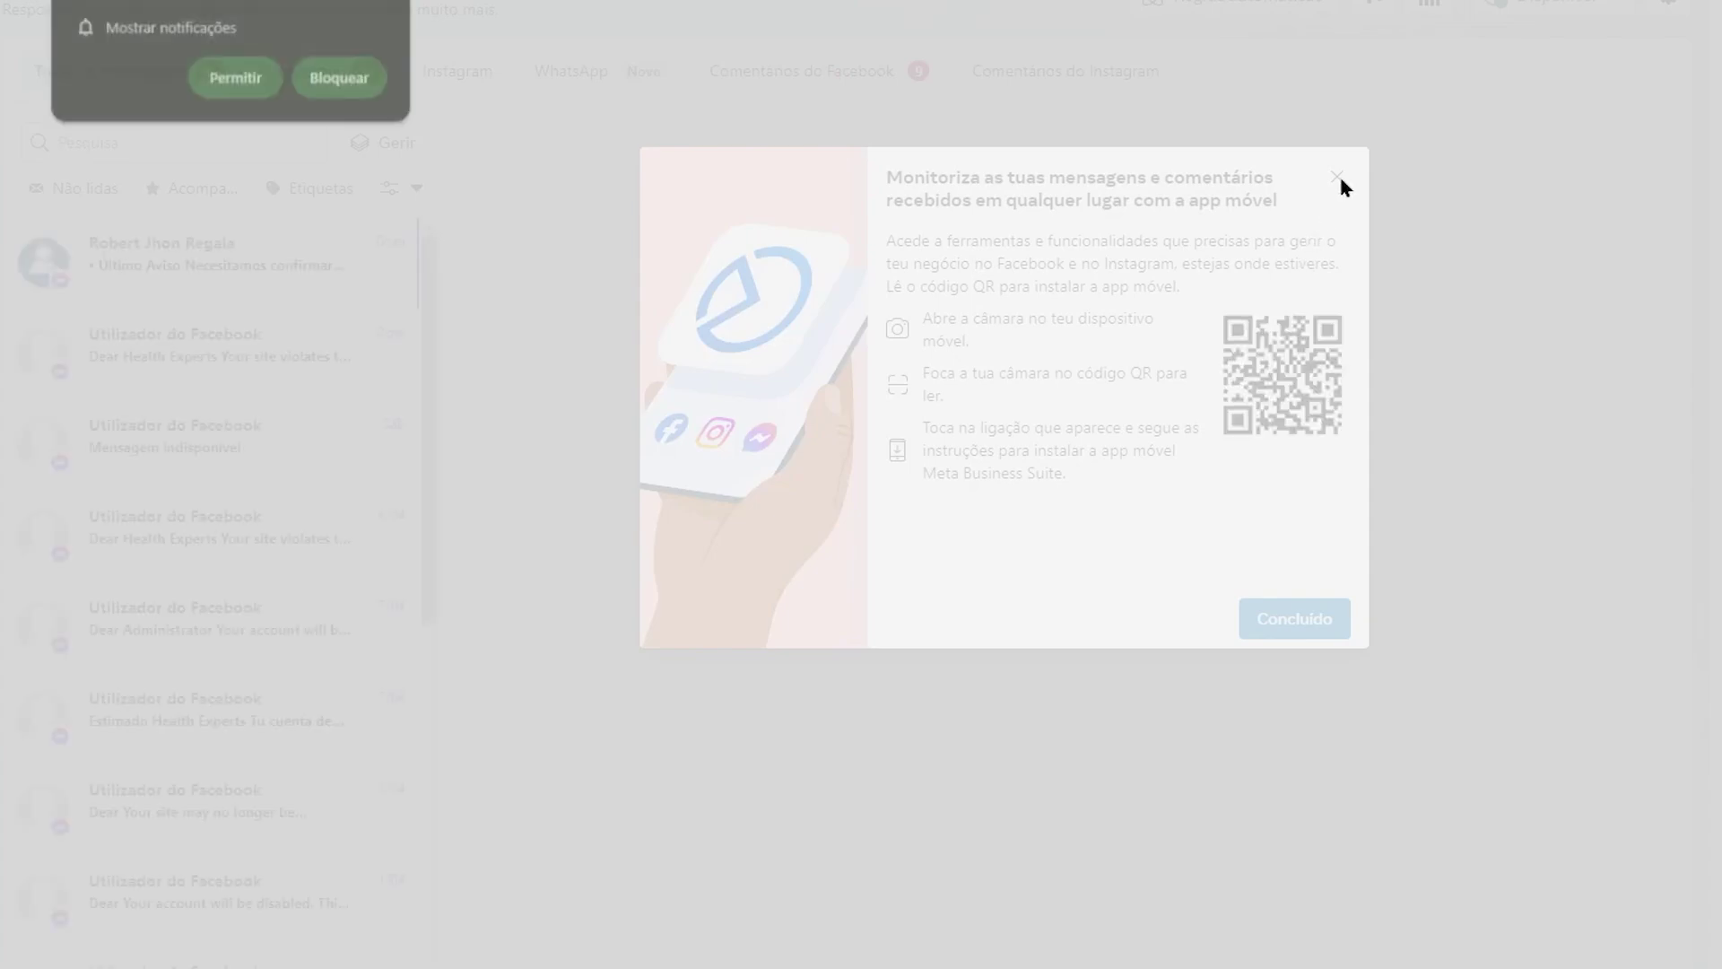
Step: Dismiss the inbox pop-ups and look through all messages, the Messenger conversations and the Facebook comments for phishing attempts
left_click(1339, 175)
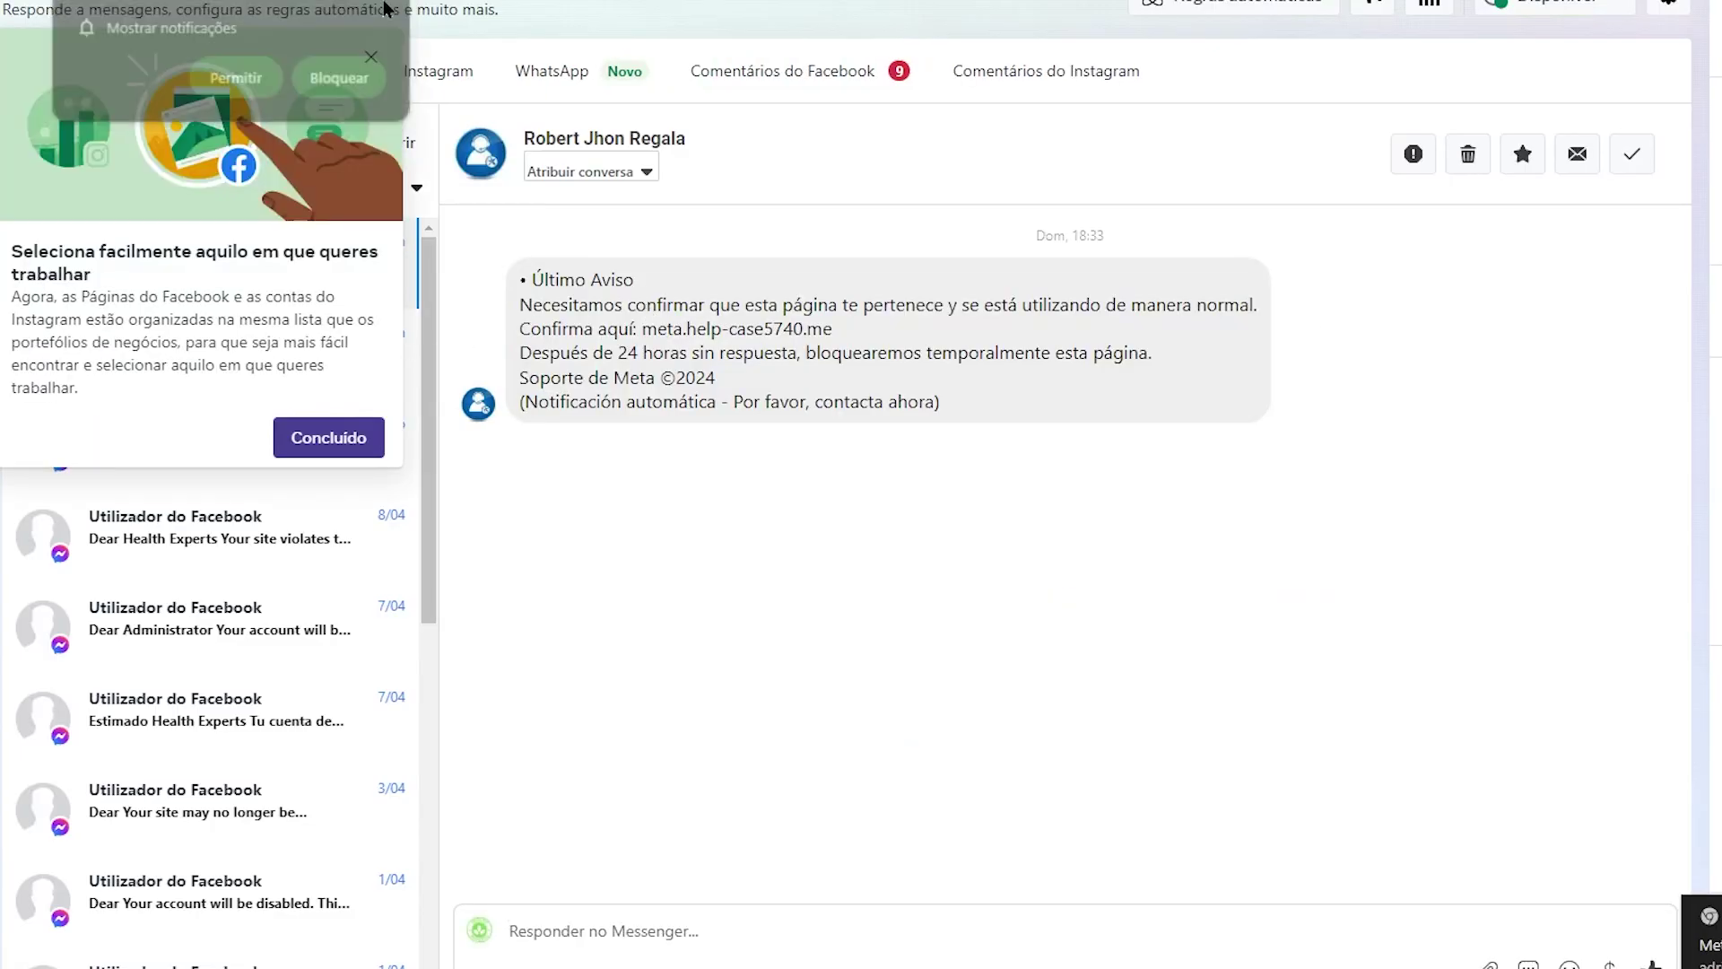
left_click(371, 60)
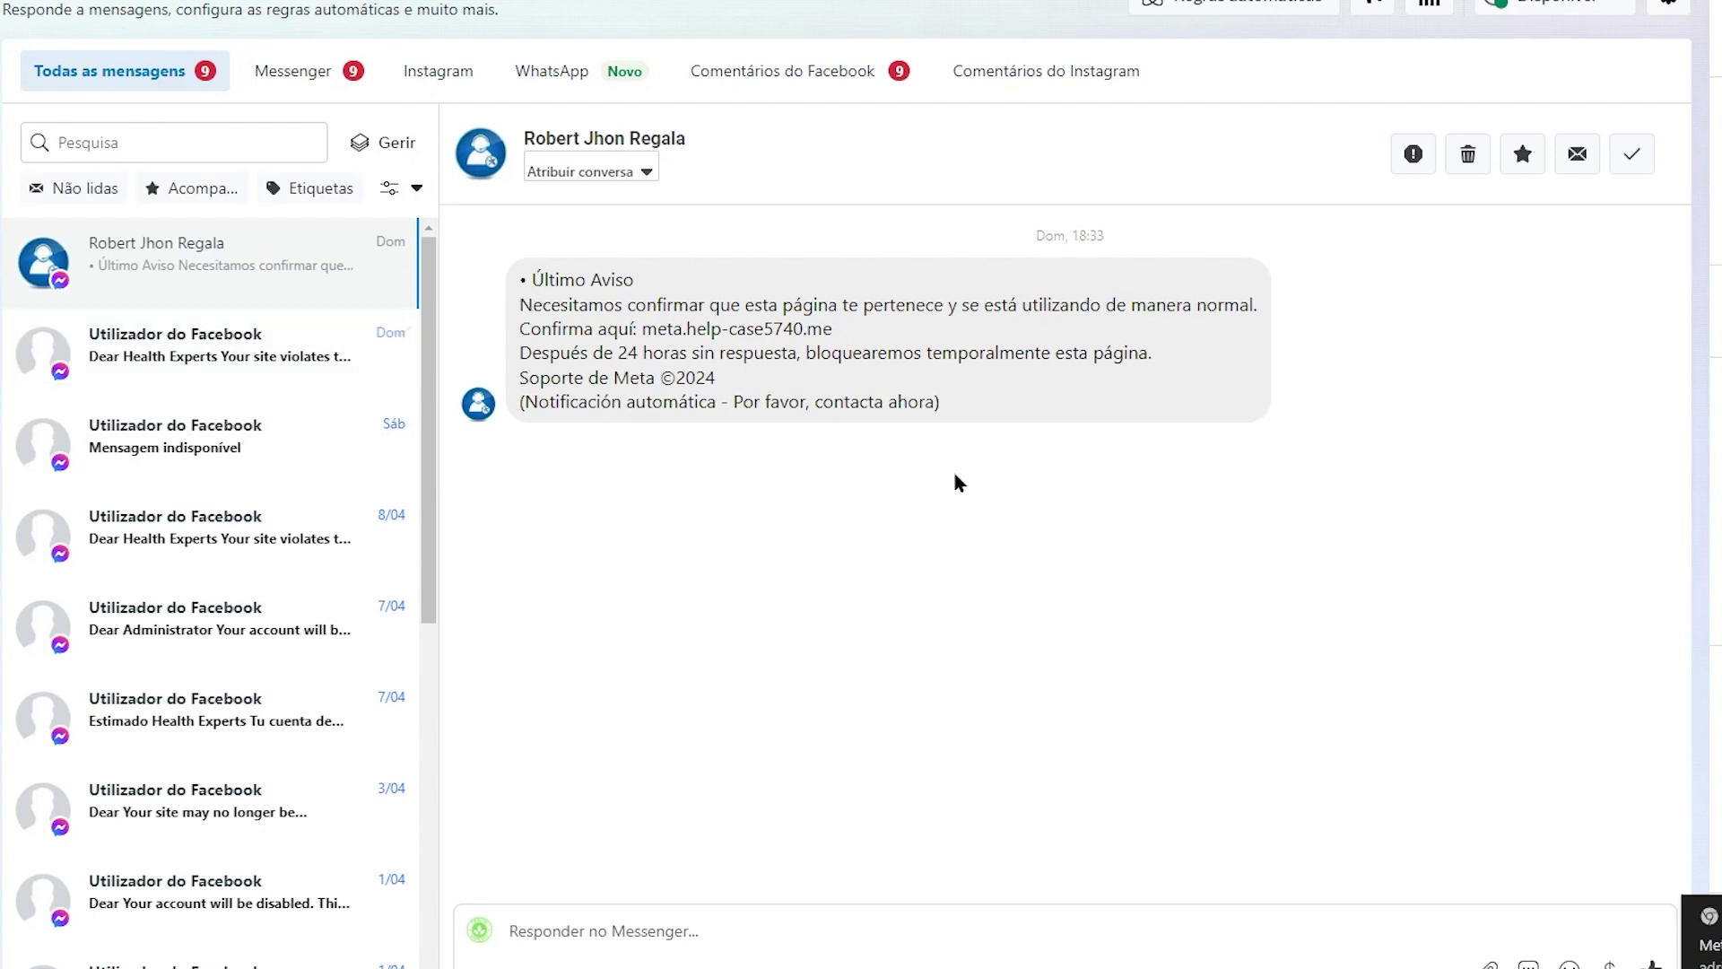
scroll(234, 448, "down", 7)
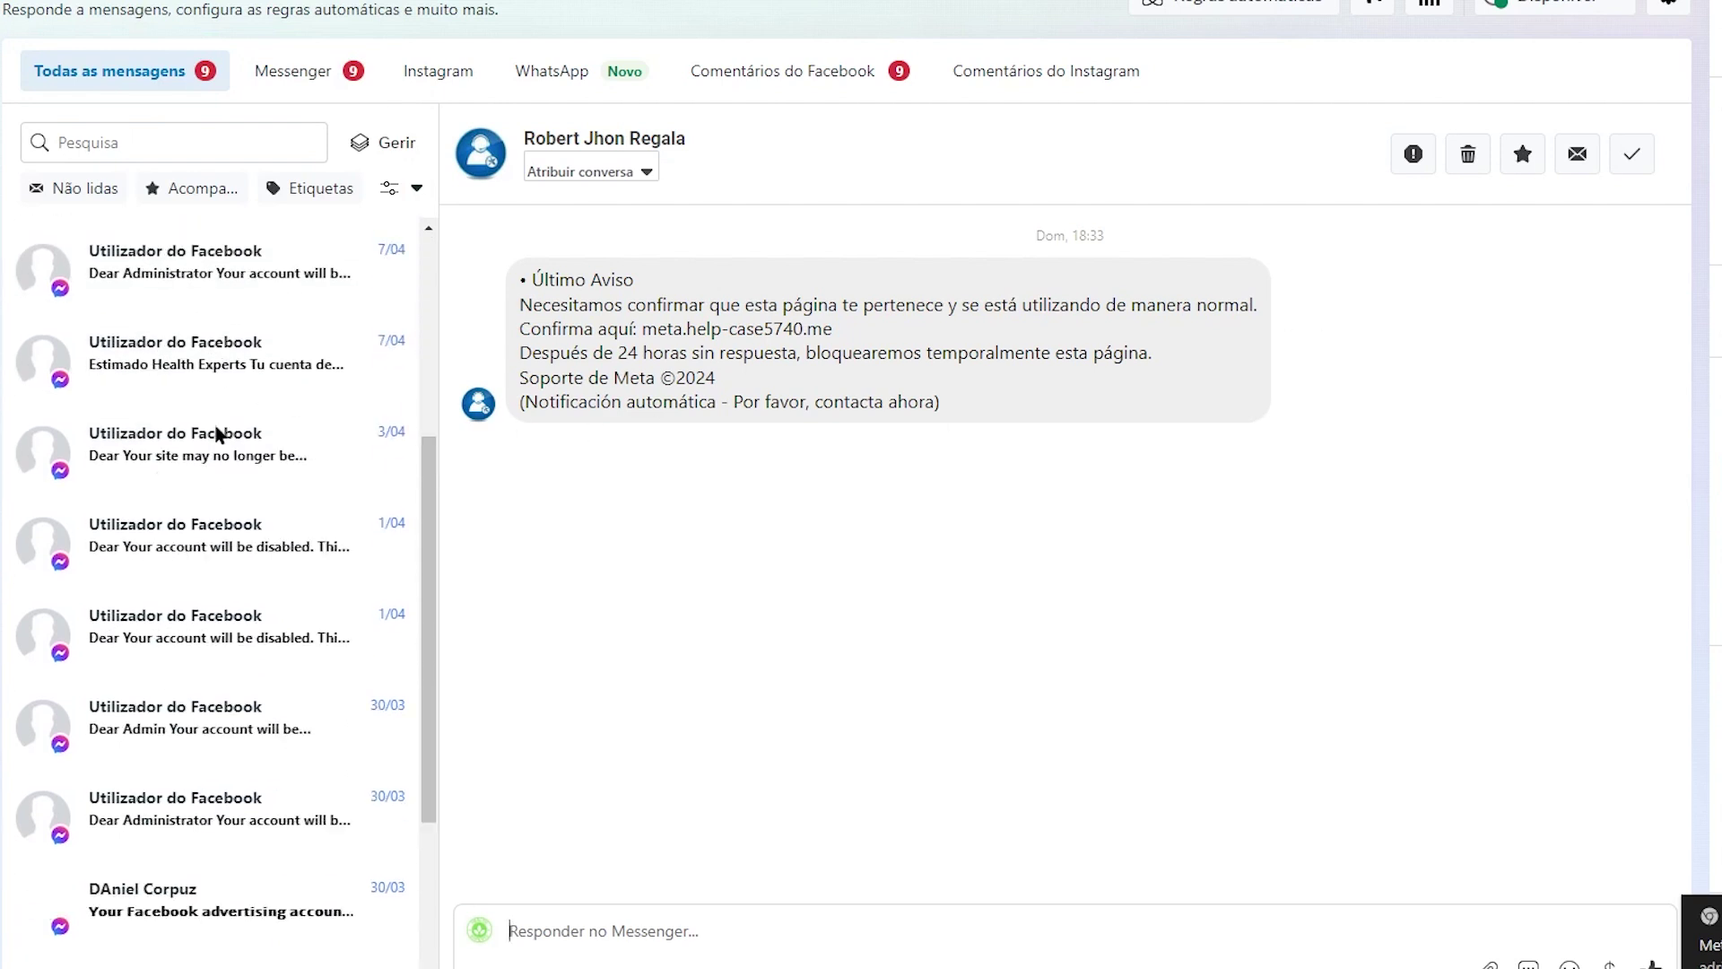
scroll(341, 534, "up", 8)
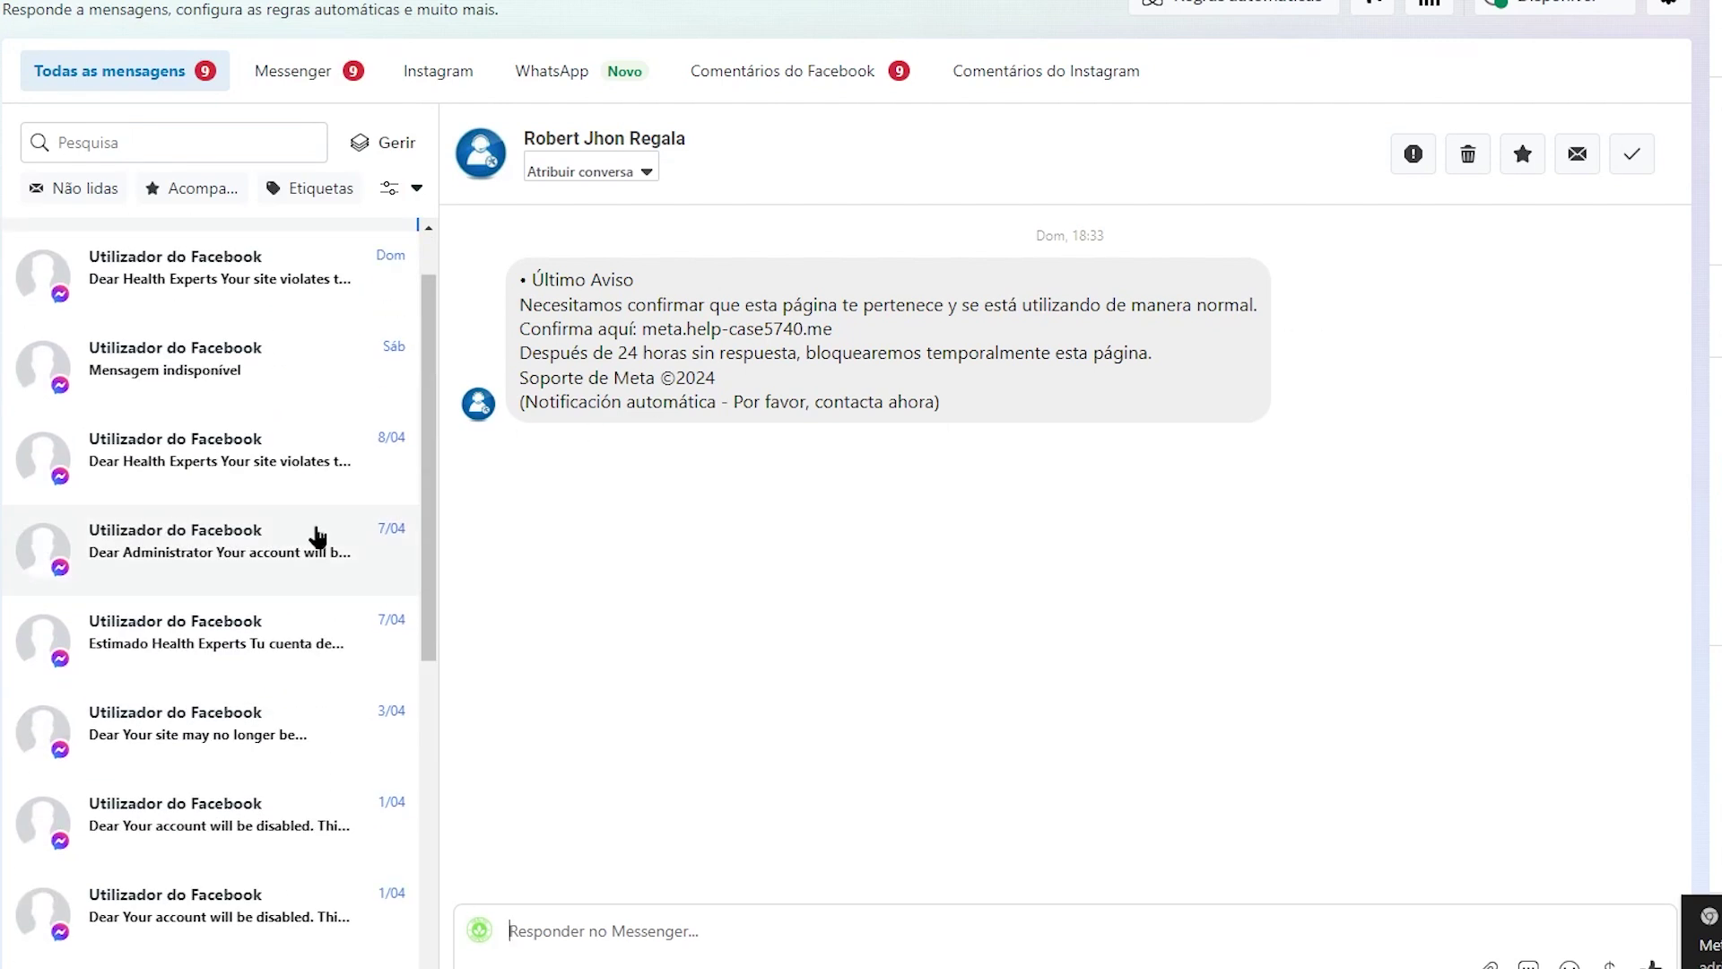
left_click(296, 78)
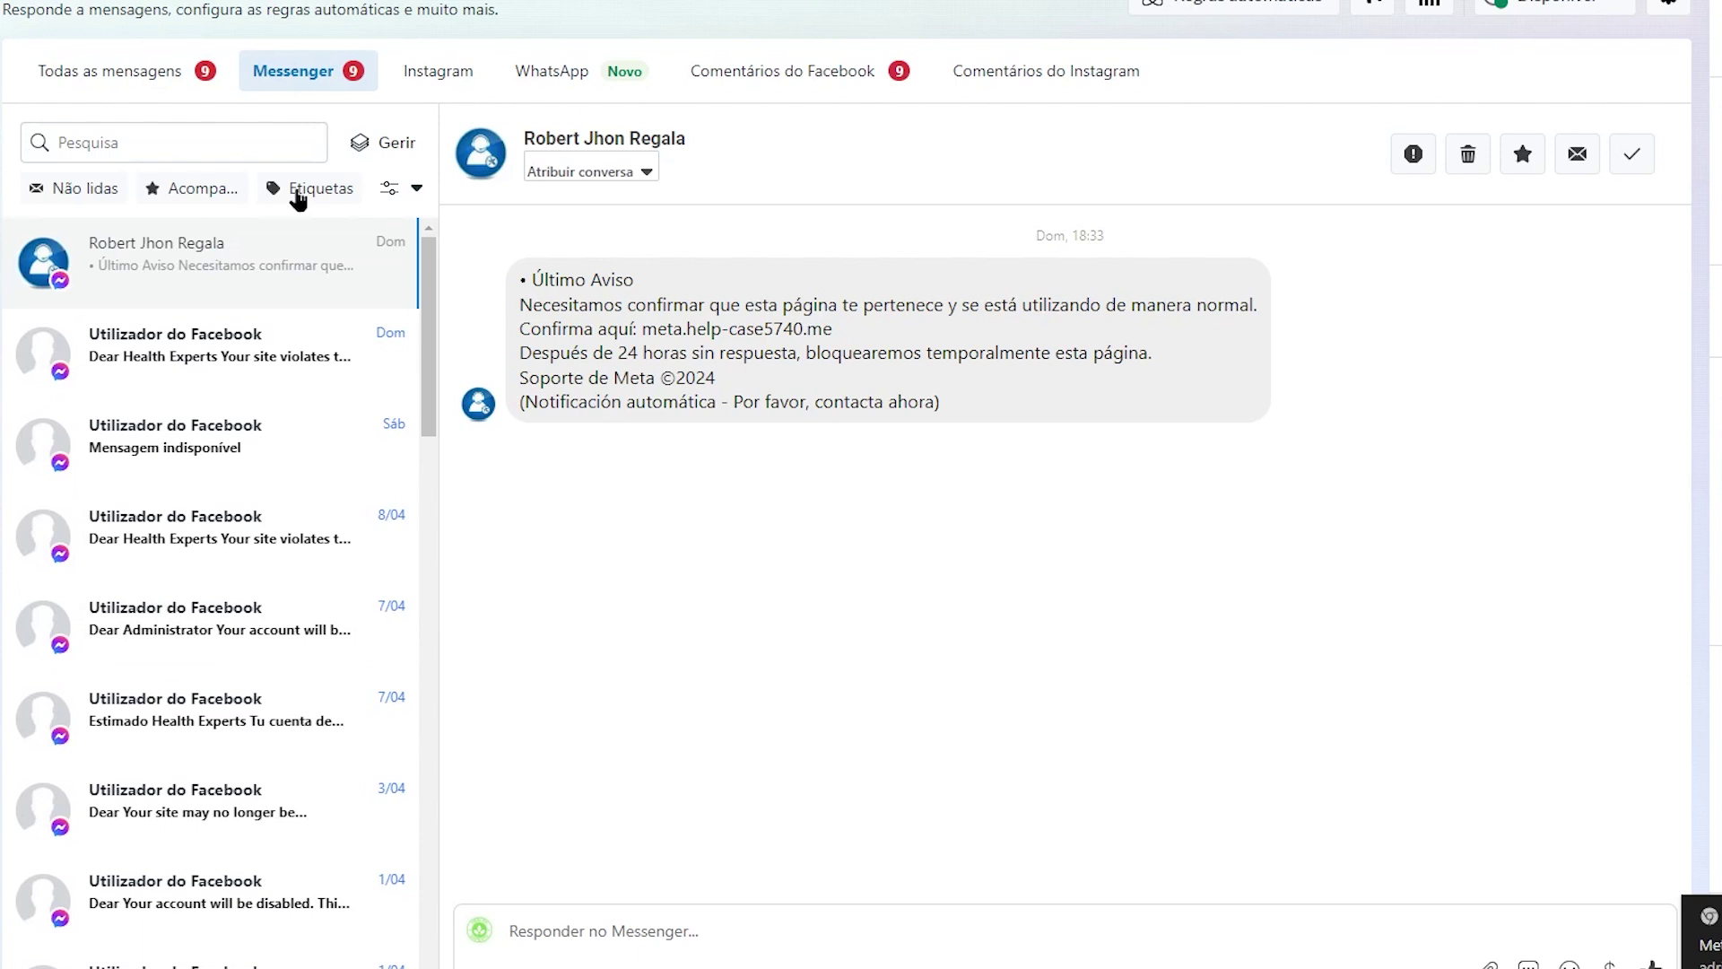
left_click(811, 79)
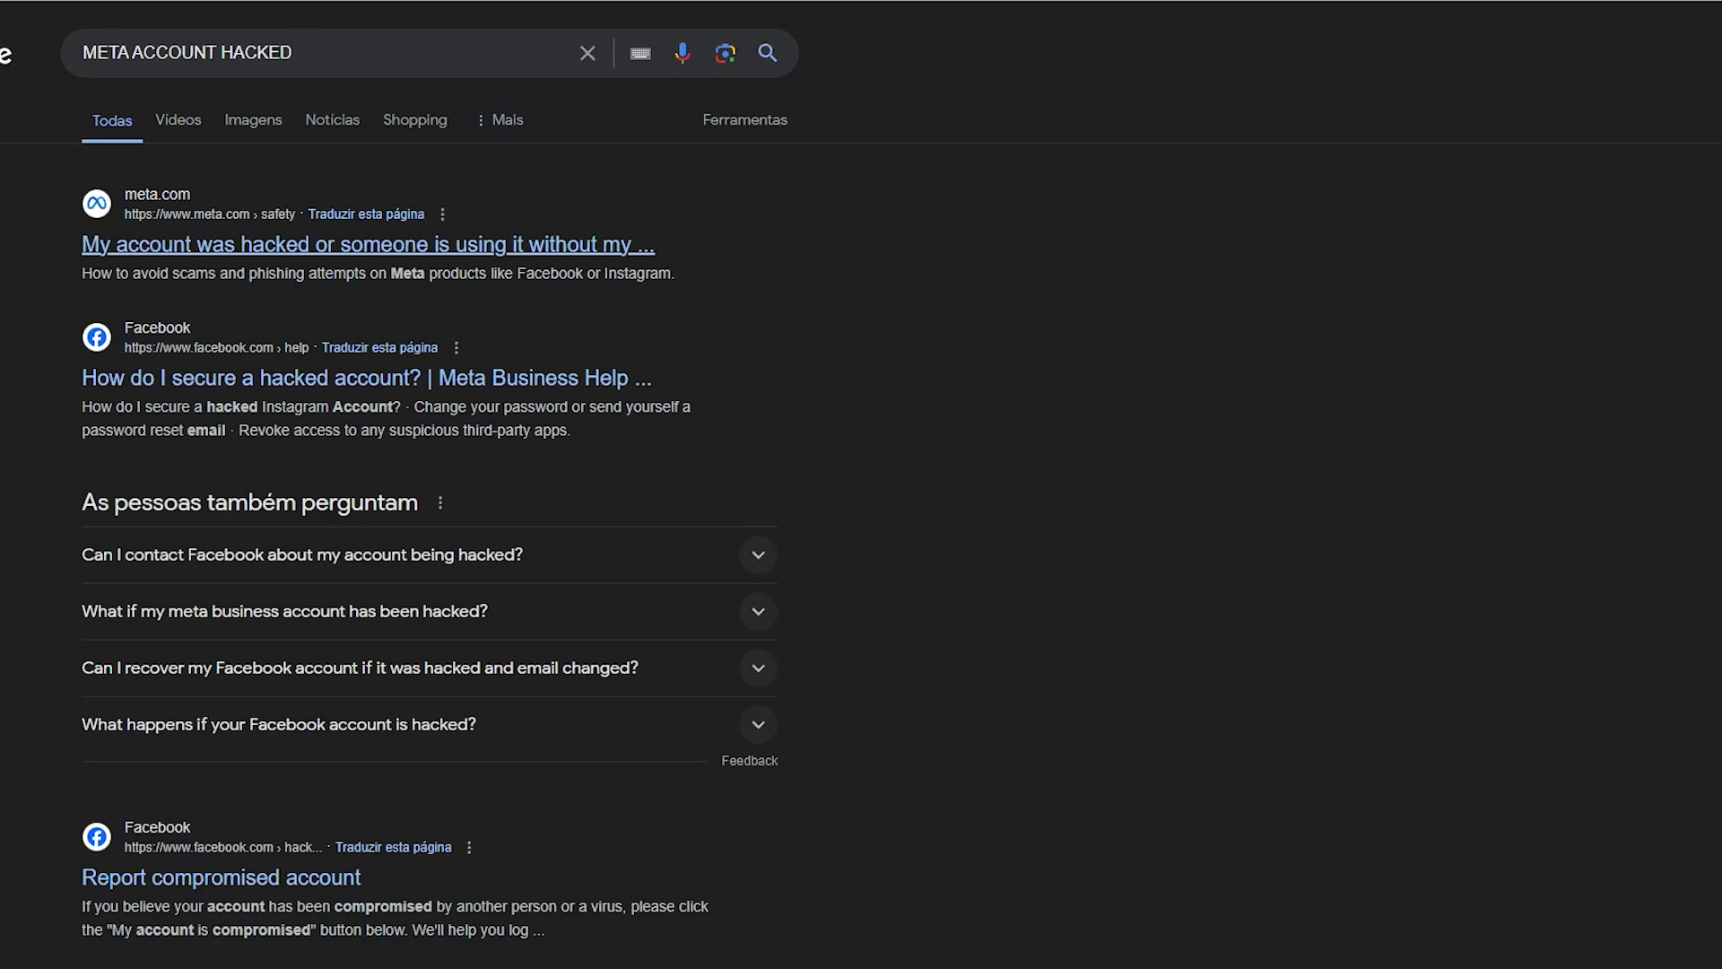
Step: Open Meta's "My account was hacked or someone is using it without my permission" article and read the signs of a hacked account
left_click(368, 244)
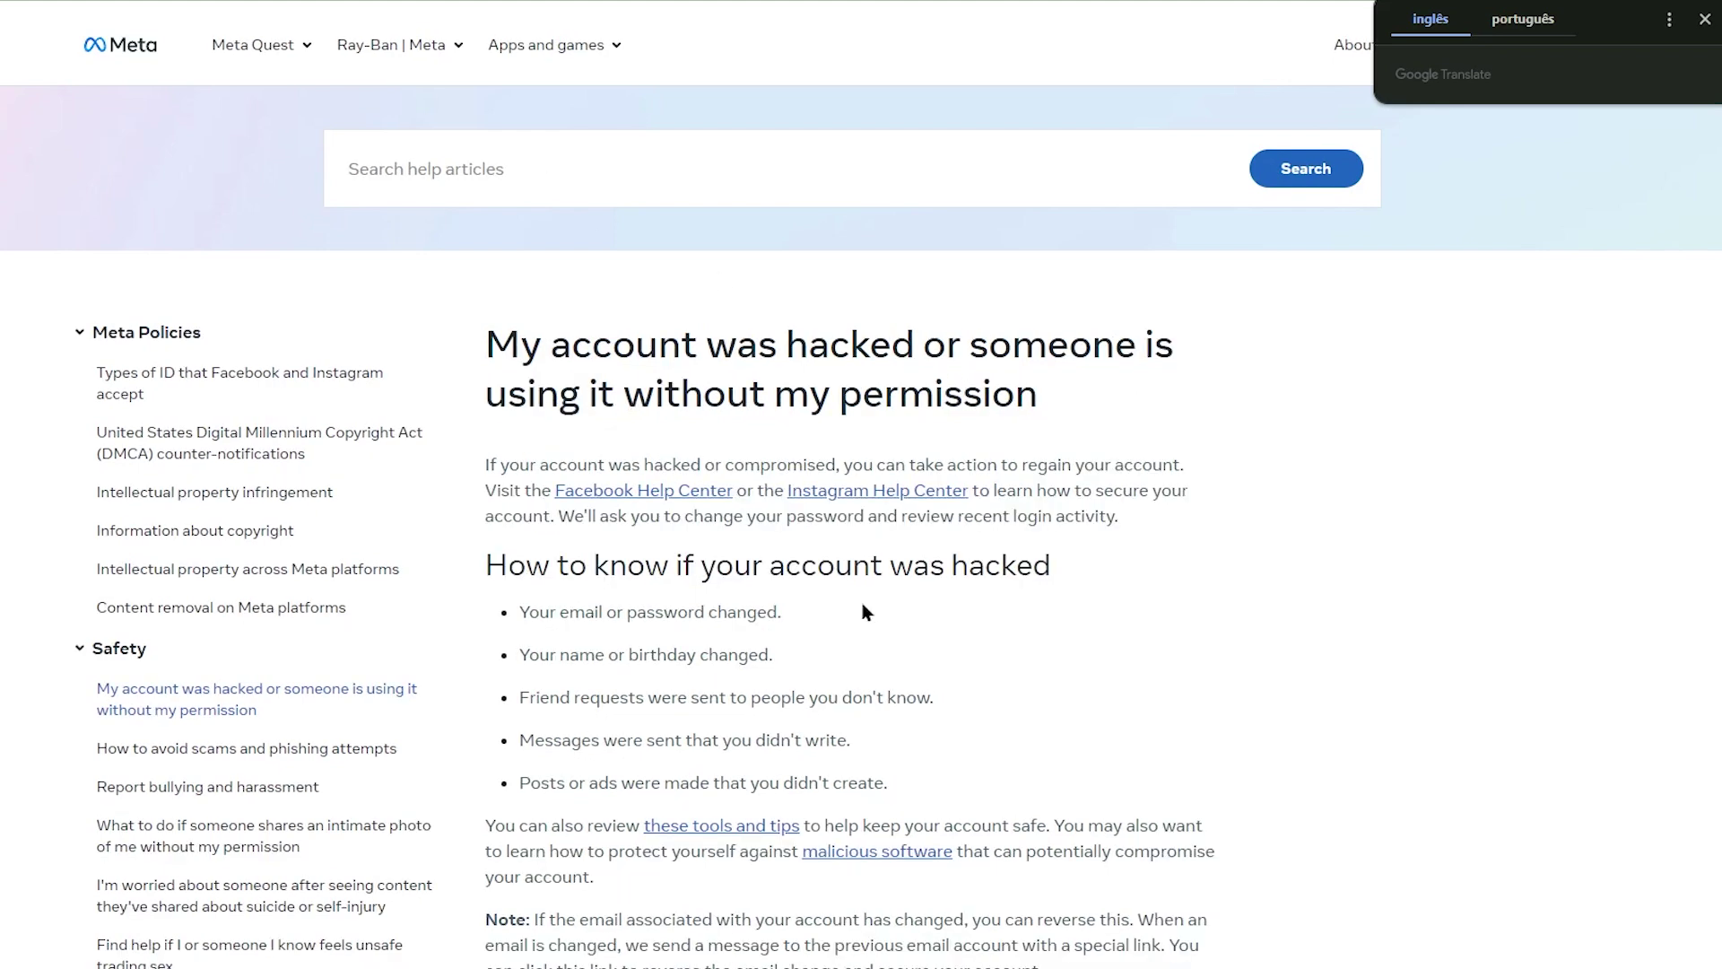
left_click_drag(784, 616, 546, 567)
left_click(805, 617)
left_click_drag(805, 617, 508, 617)
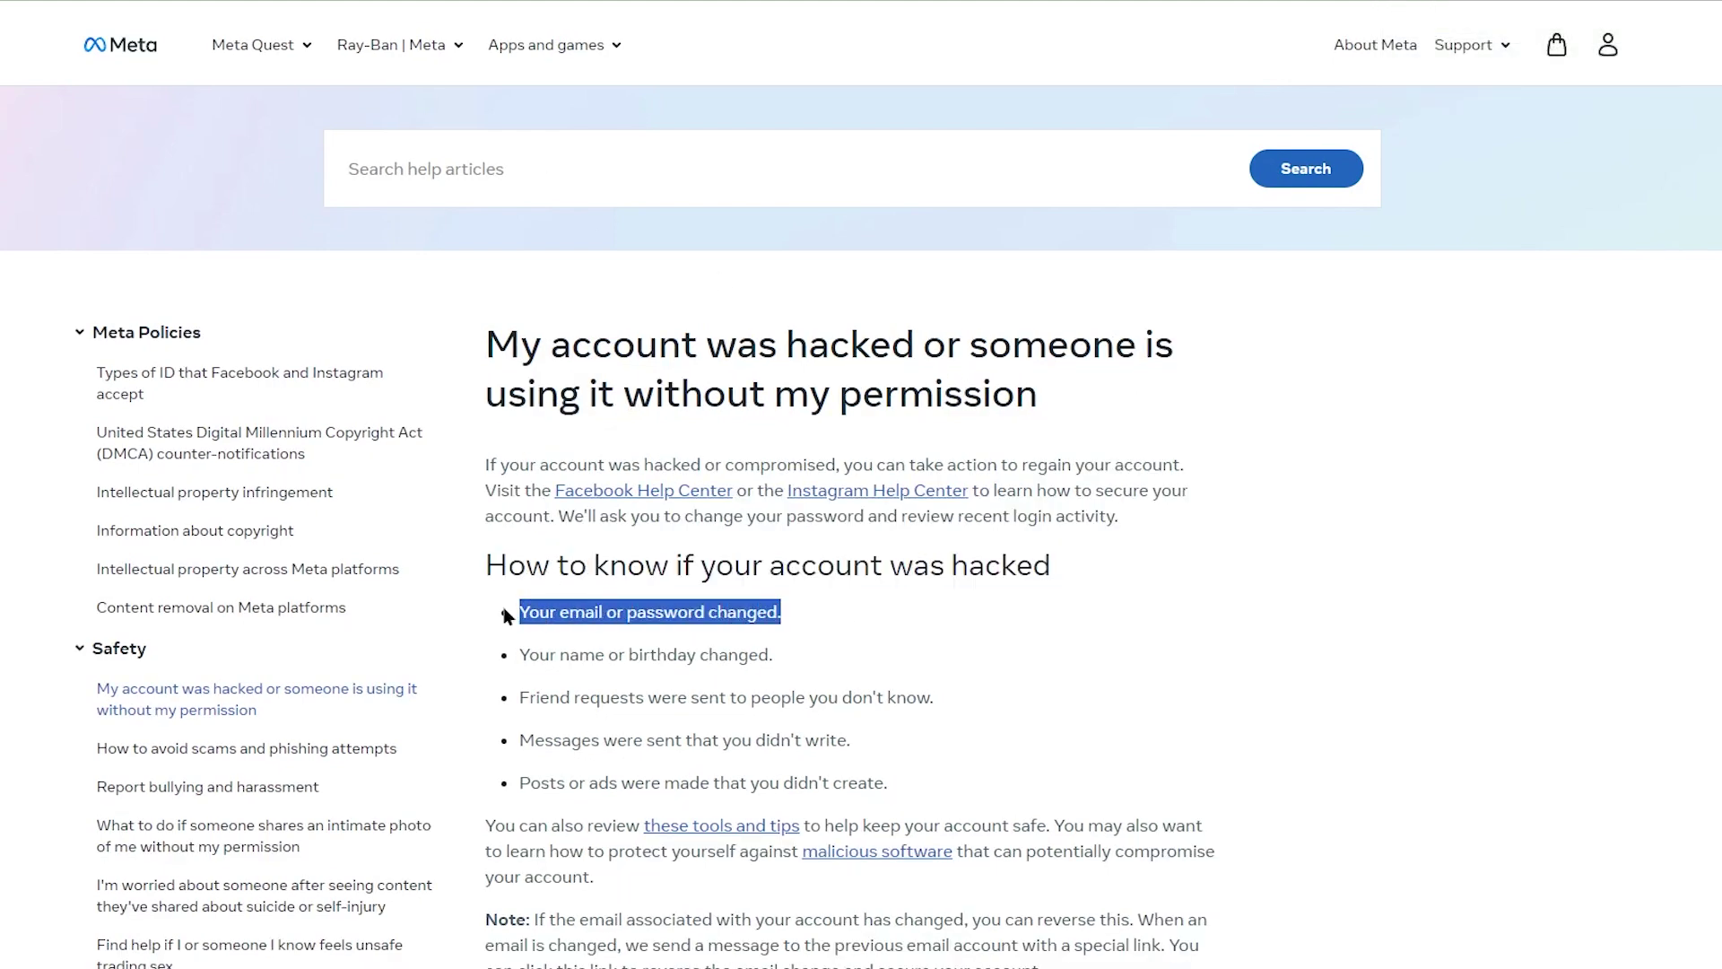
left_click(508, 617)
scroll(718, 639, "down", 3)
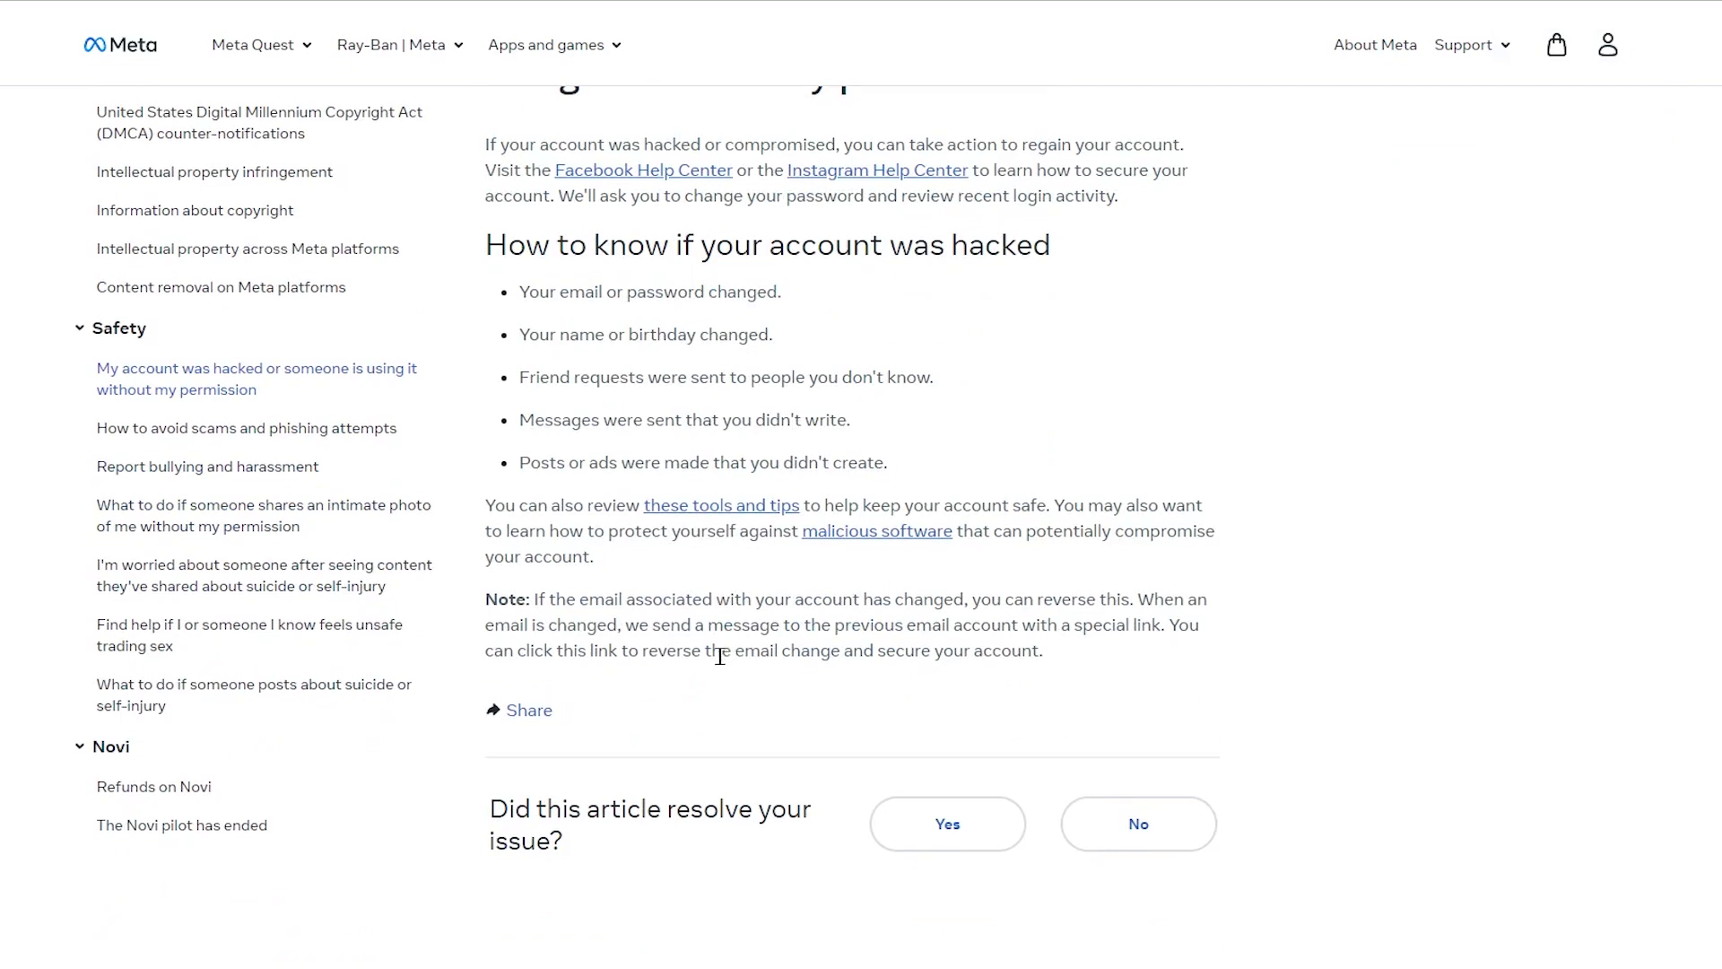
scroll(897, 542, "up", 3)
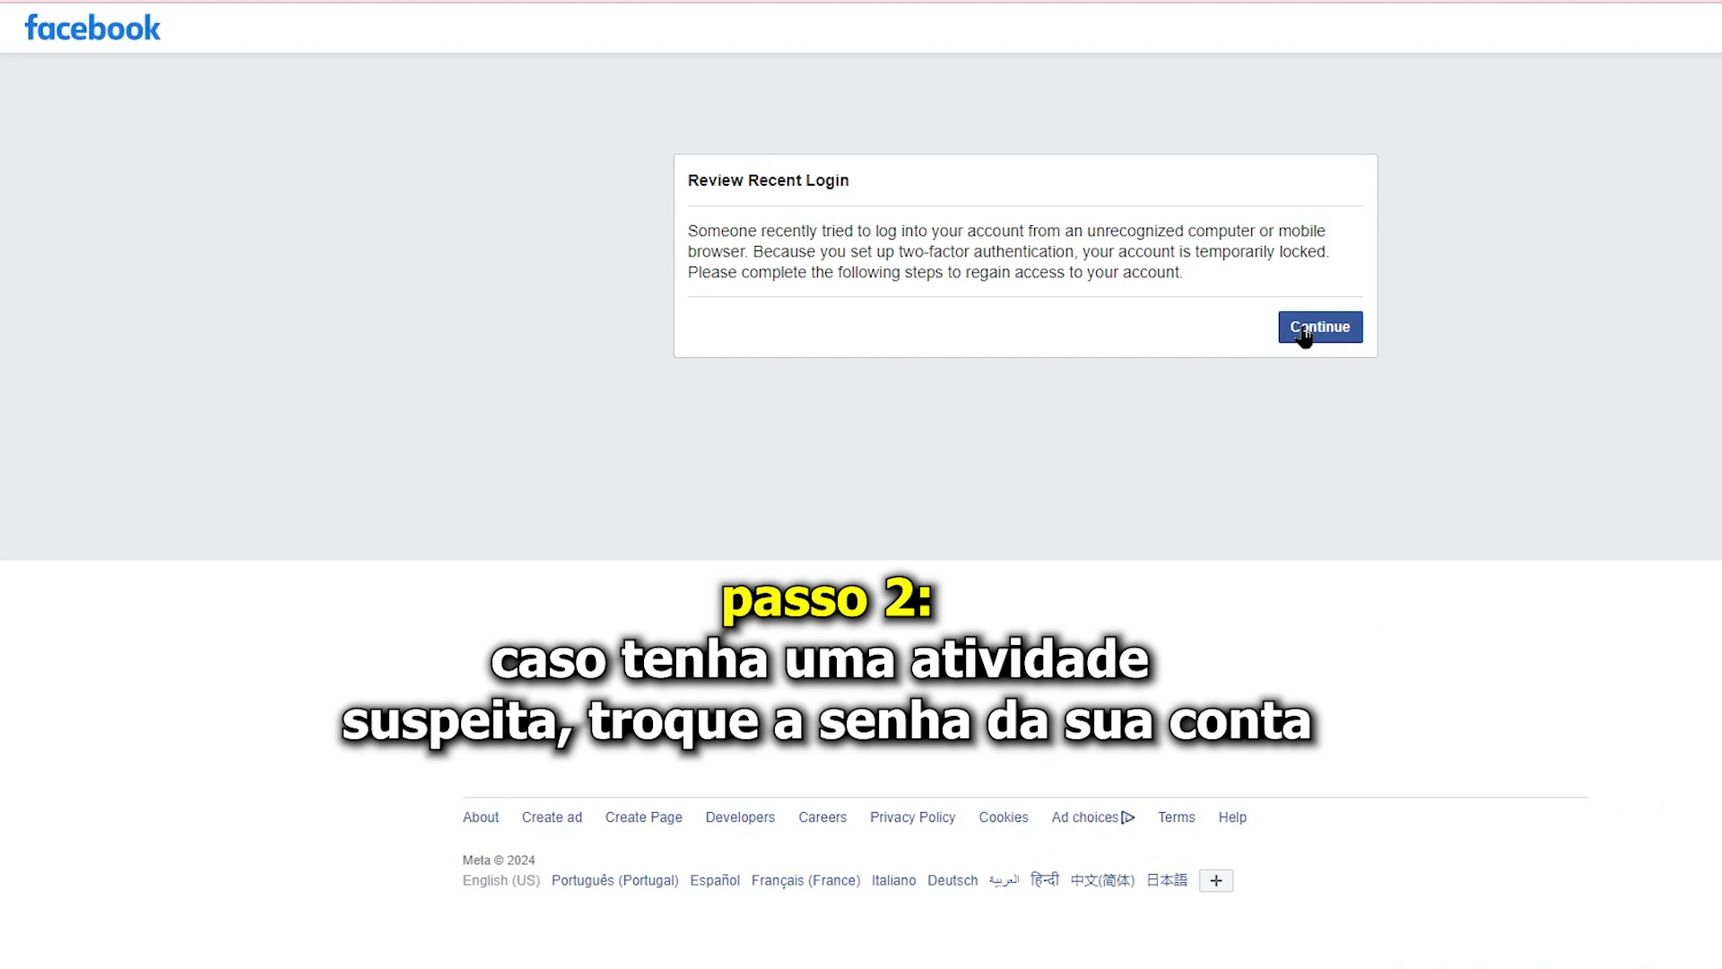
Step: Continue the recent-login review and change the account password, filling in the current password and the new password twice
left_click(1304, 329)
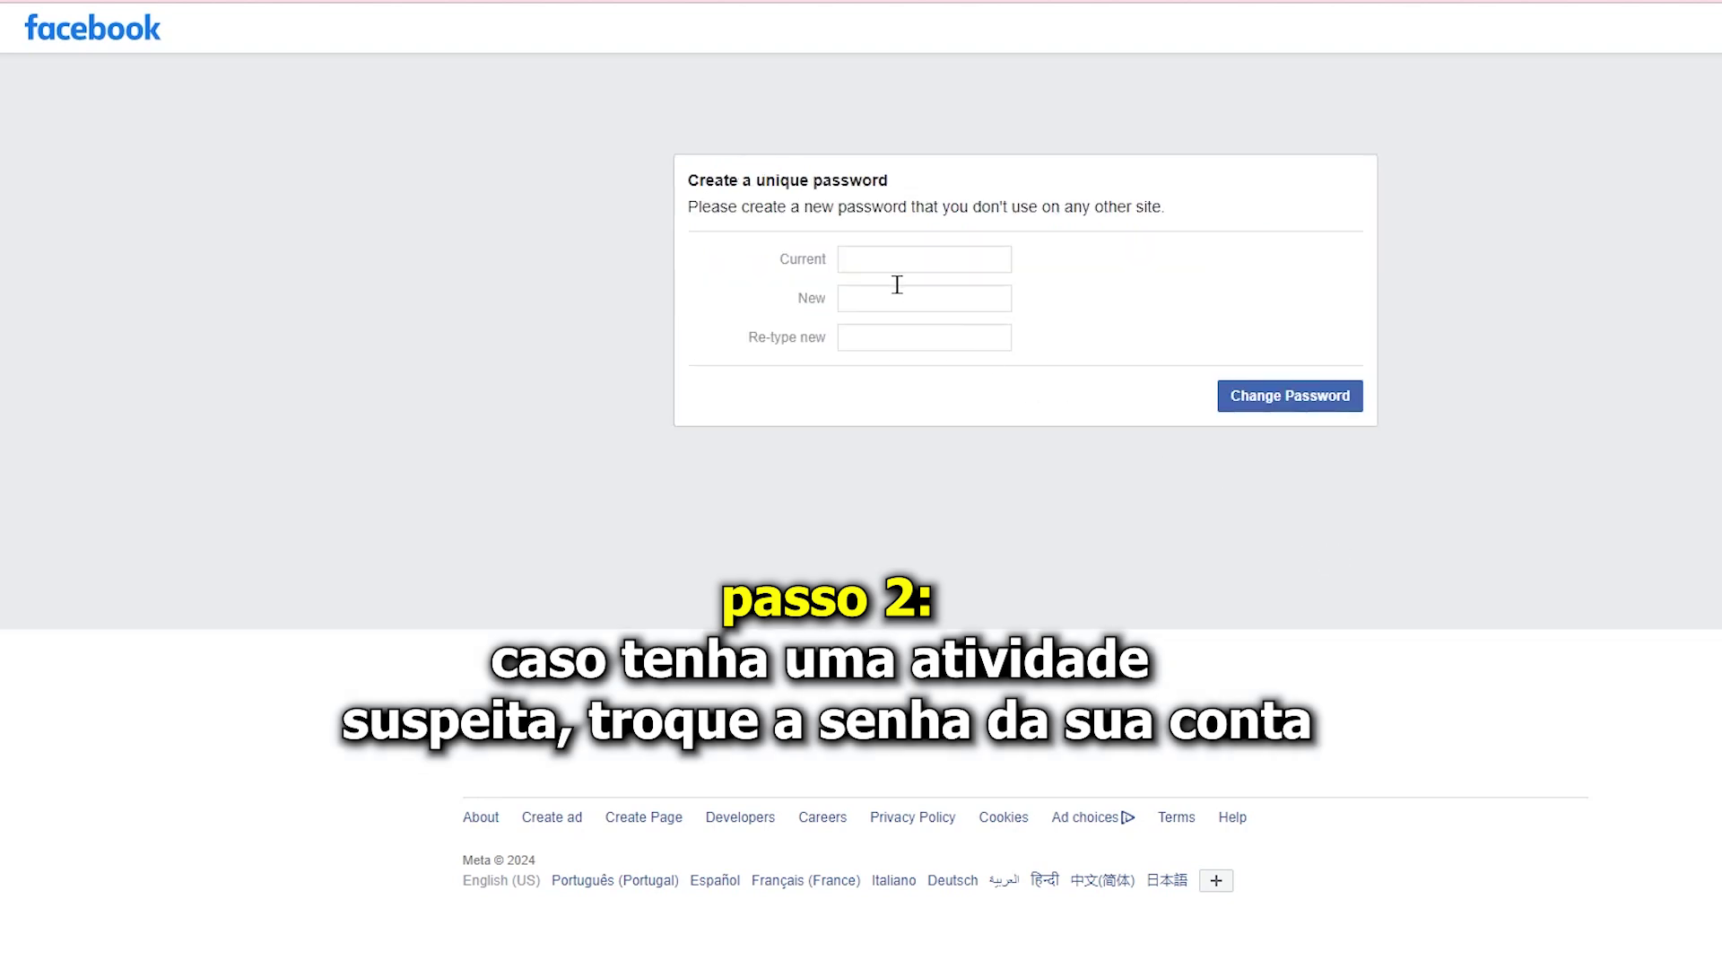
left_click(897, 260)
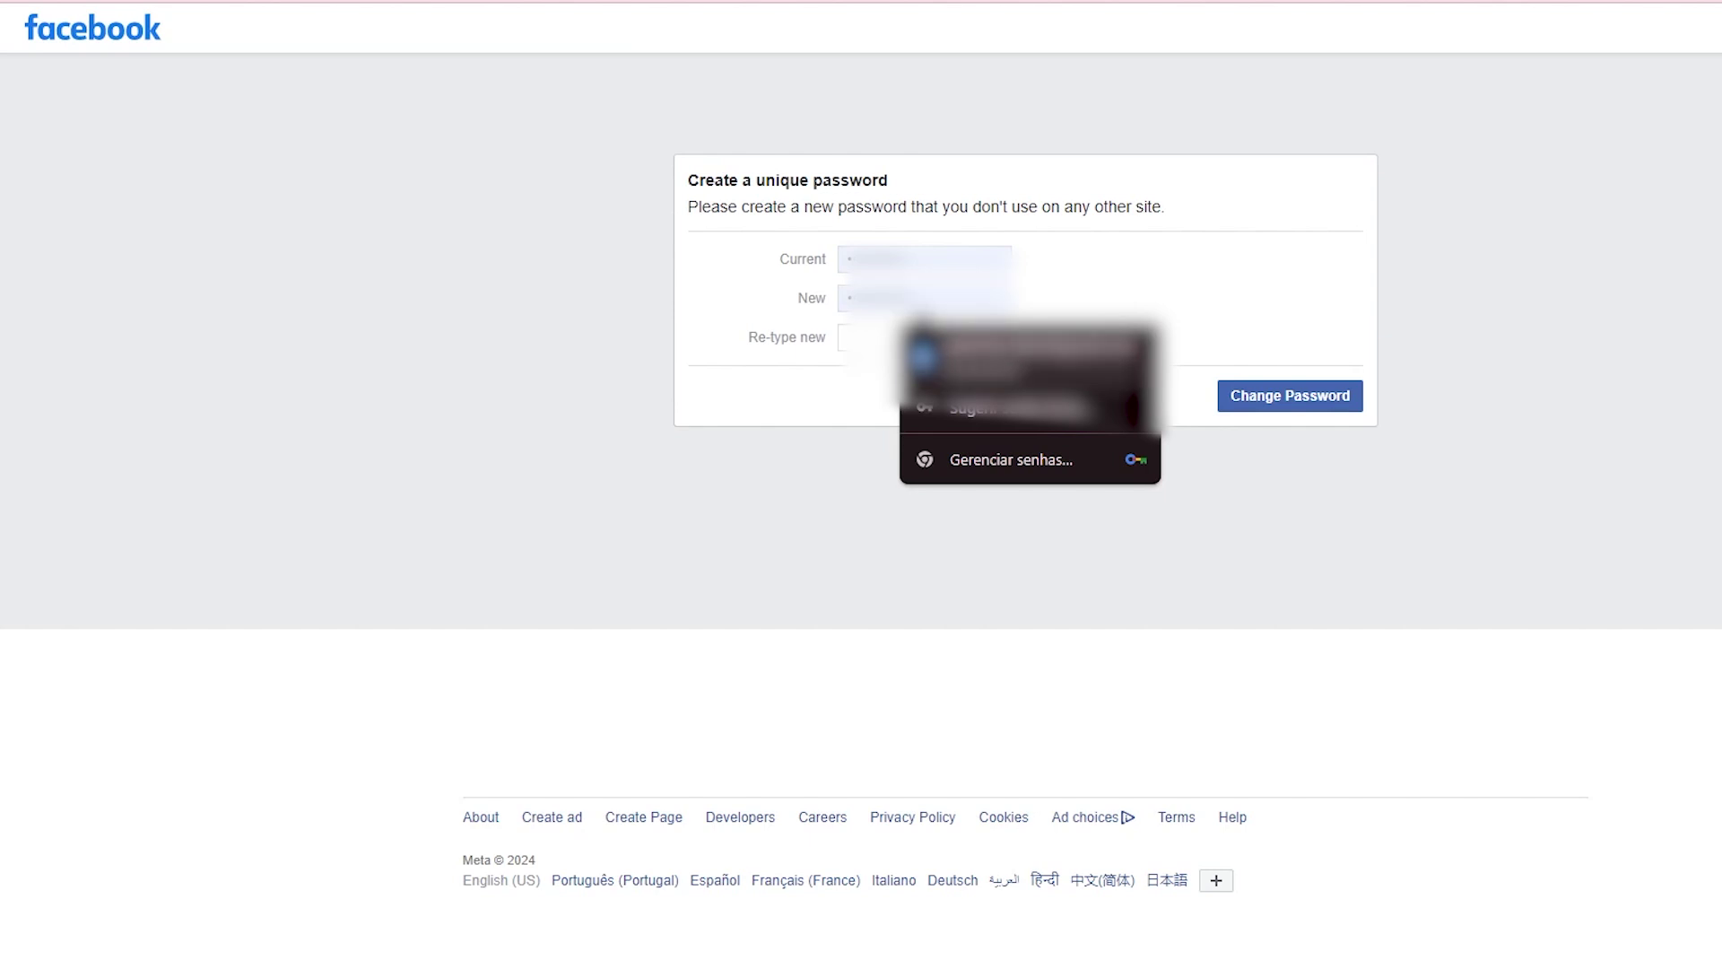
left_click(1230, 280)
left_click(929, 258)
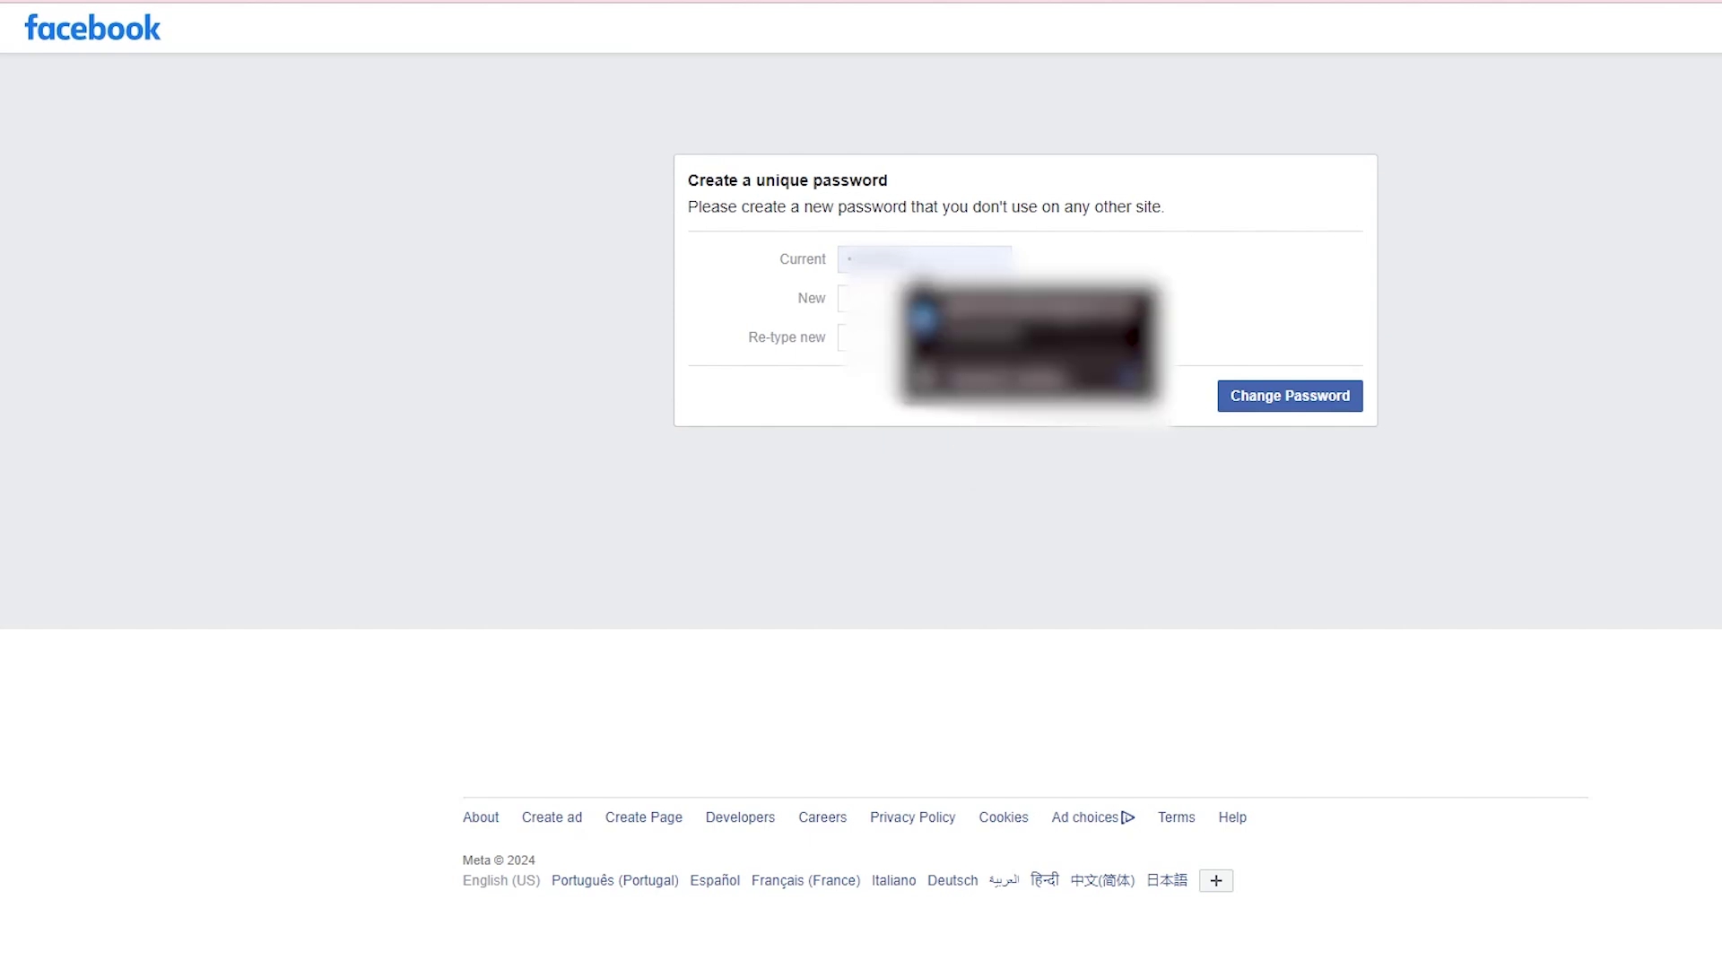
left_click(898, 298)
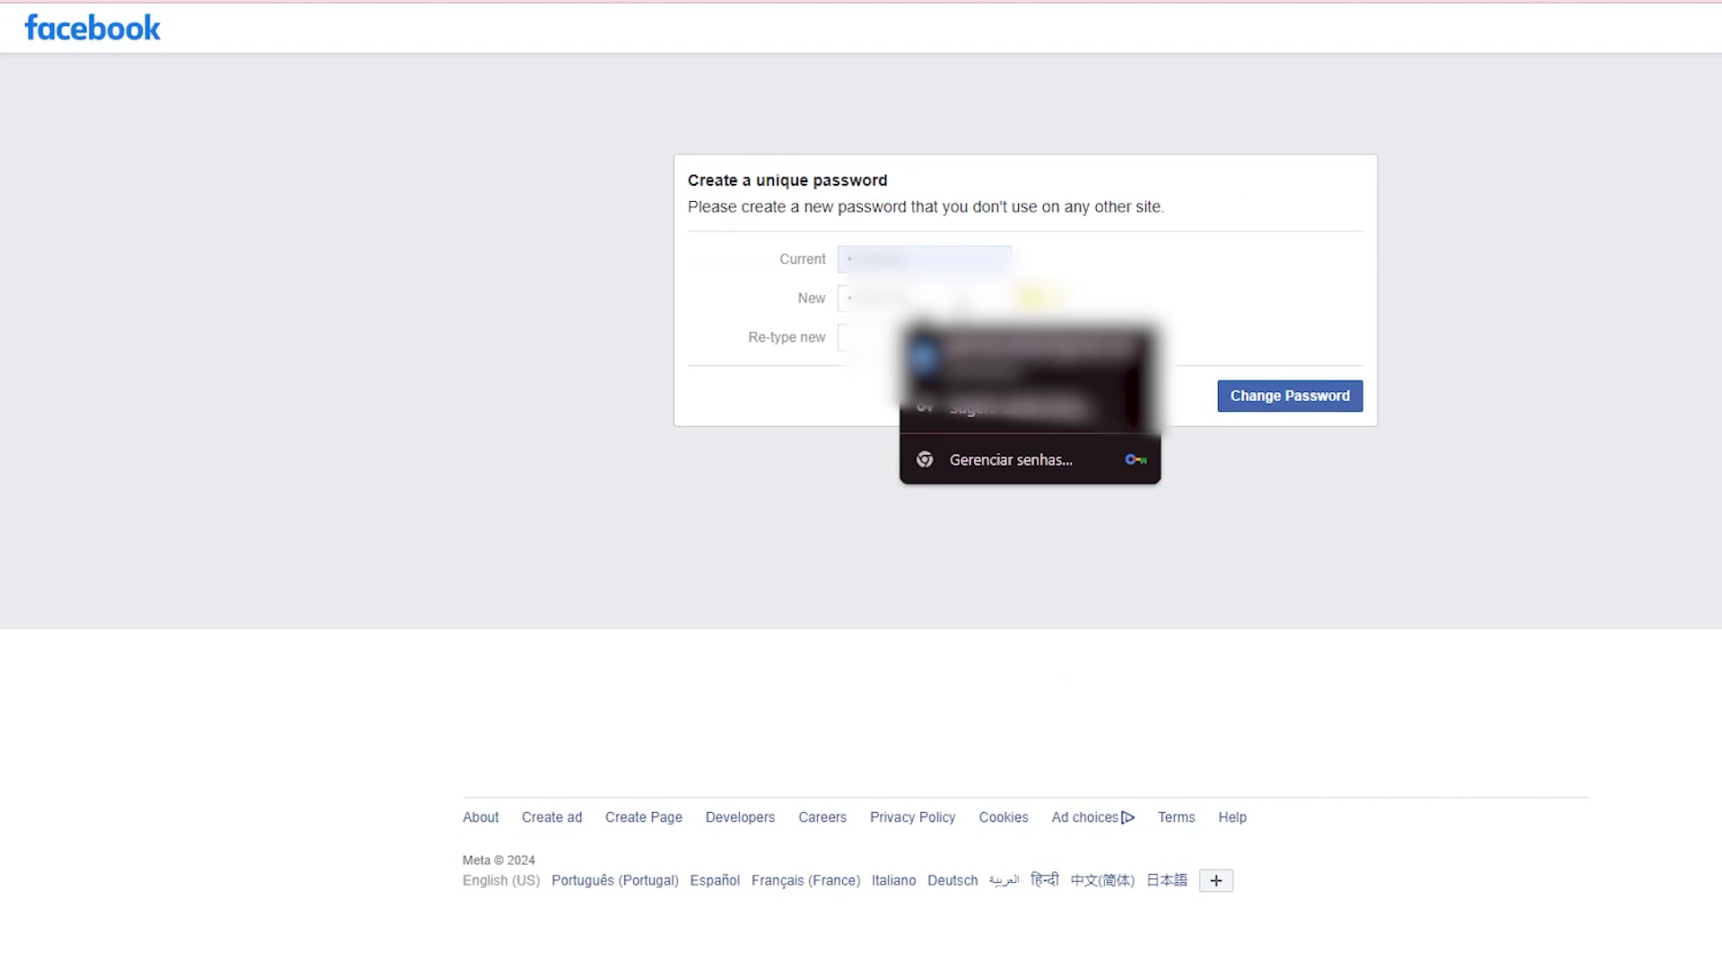
key("Tab")
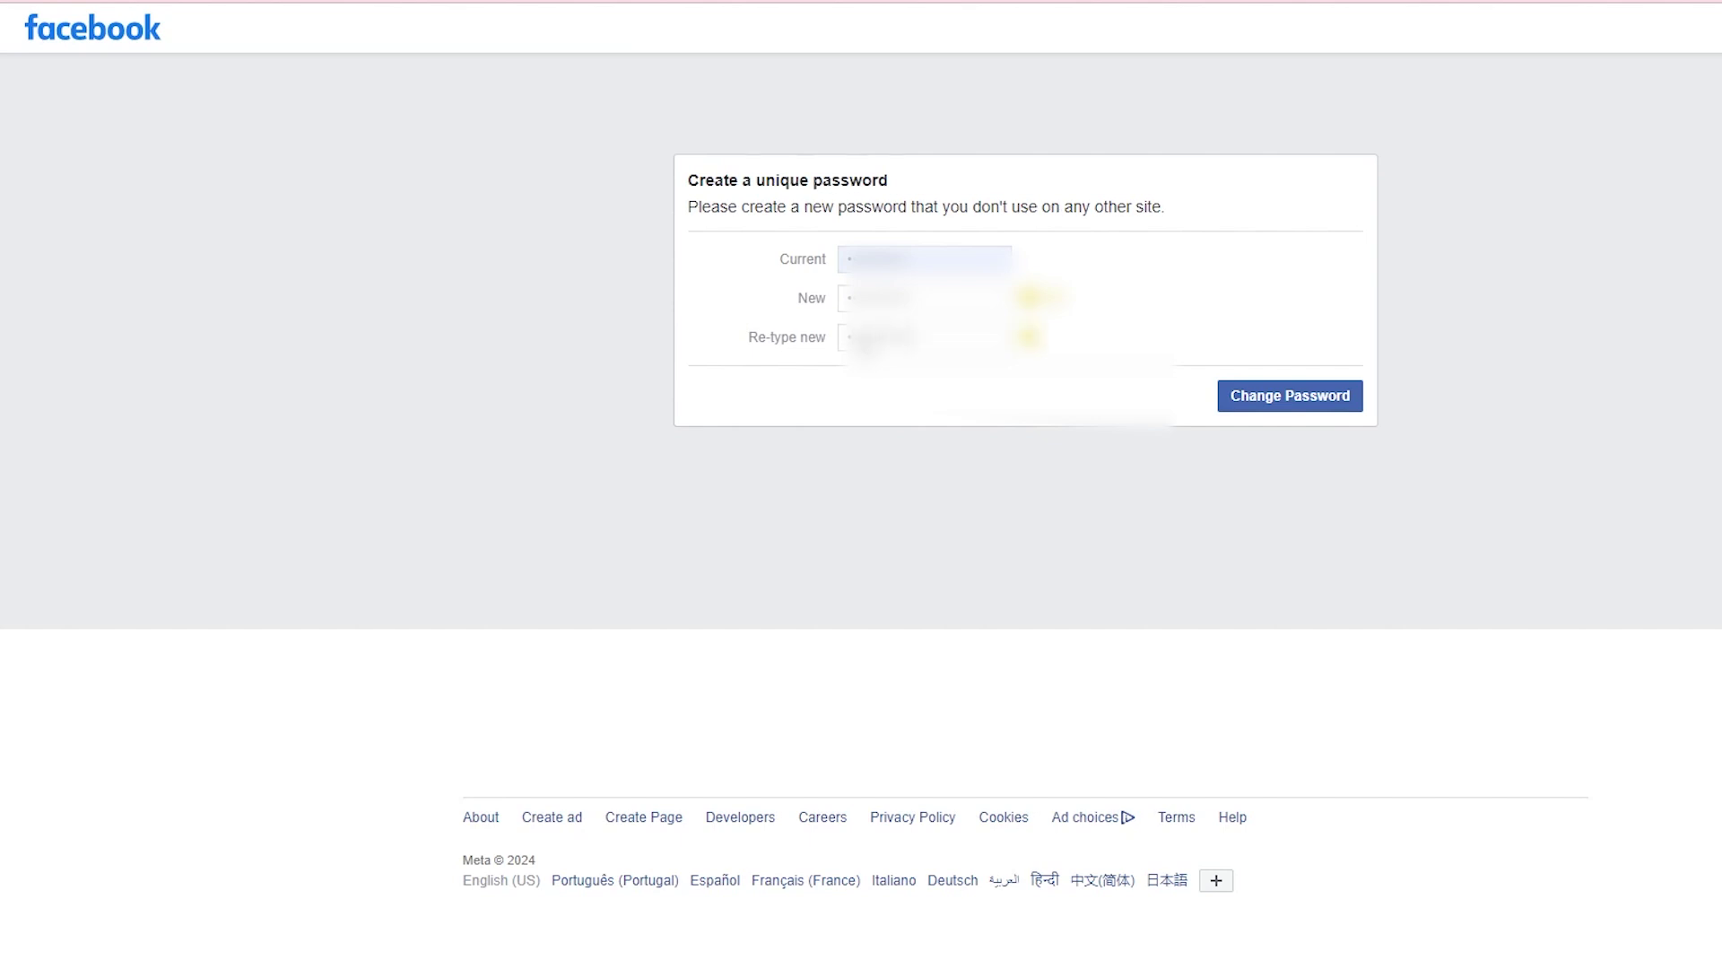
left_click(1261, 400)
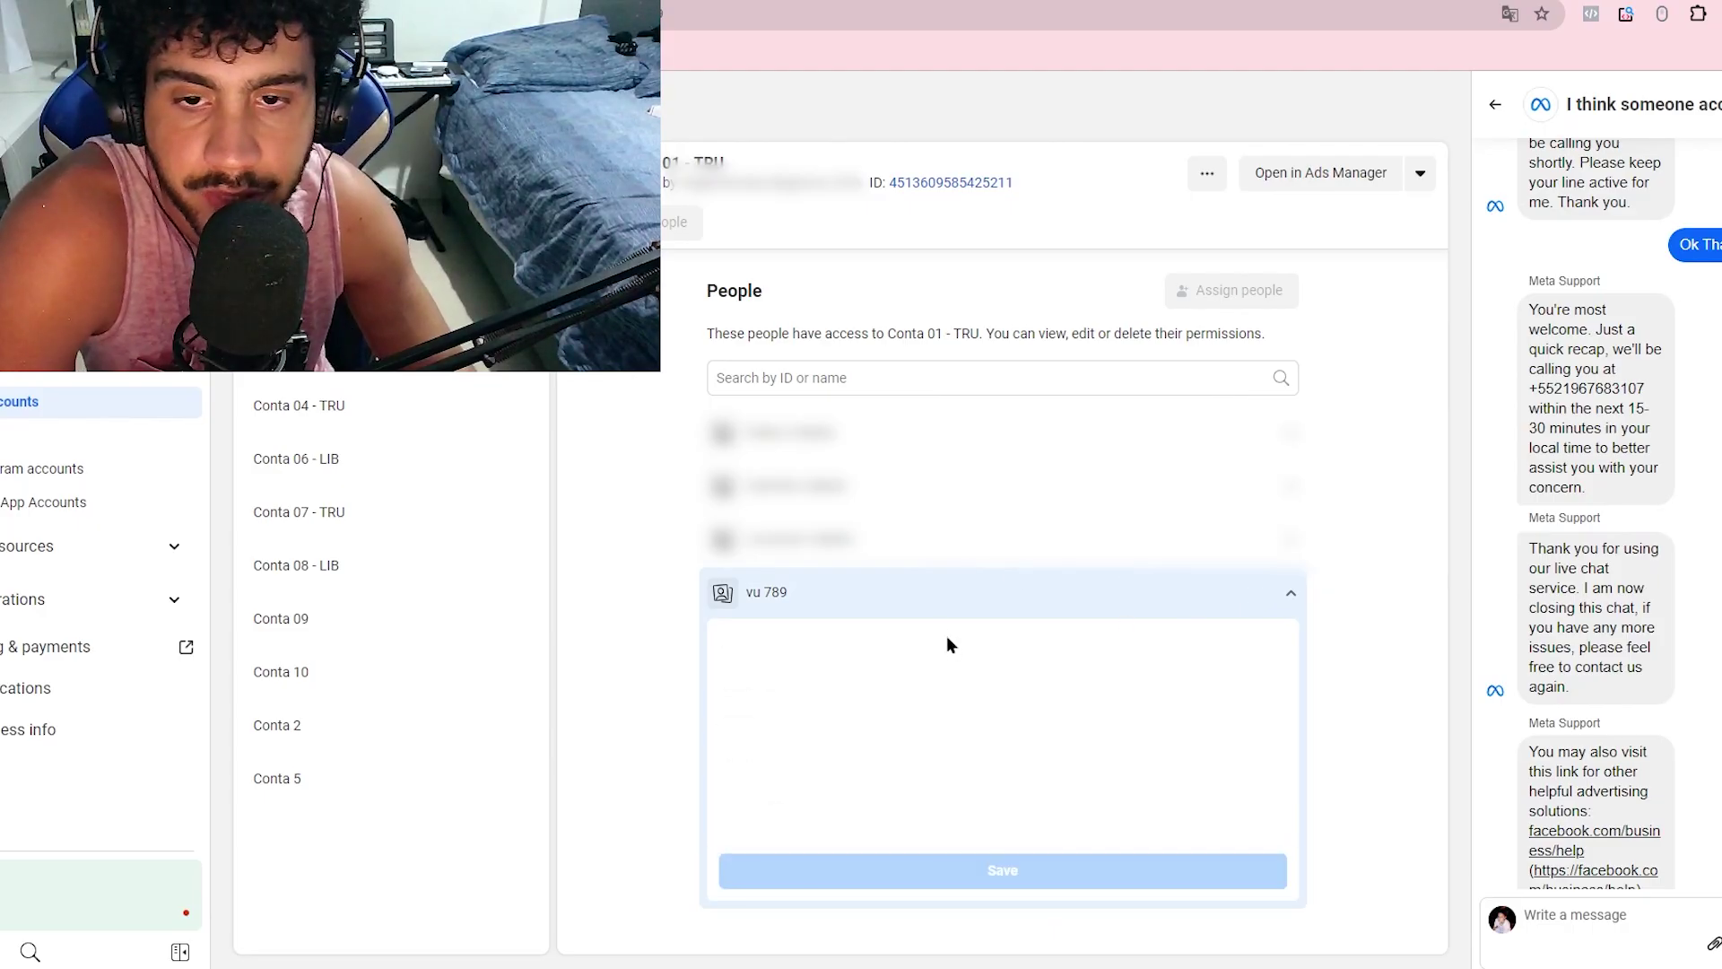
Step: Check the access levels of the people assigned to Conta 01 - TRU, including vu 789's permissions
left_click(816, 539)
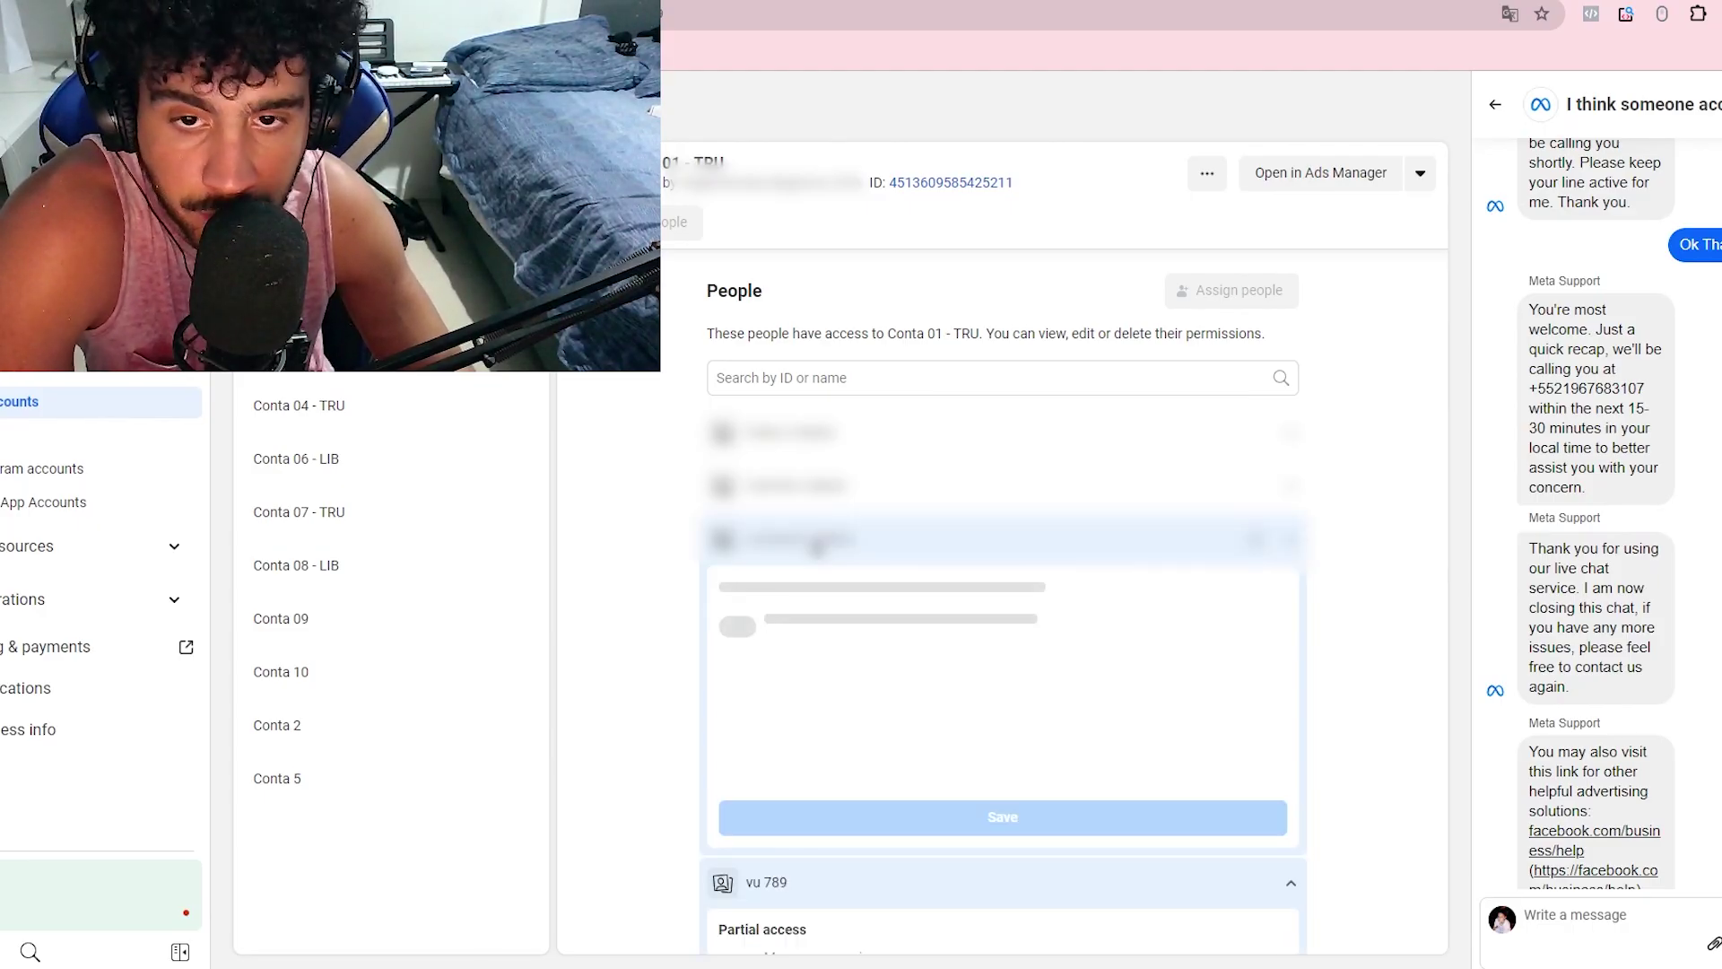
left_click(817, 539)
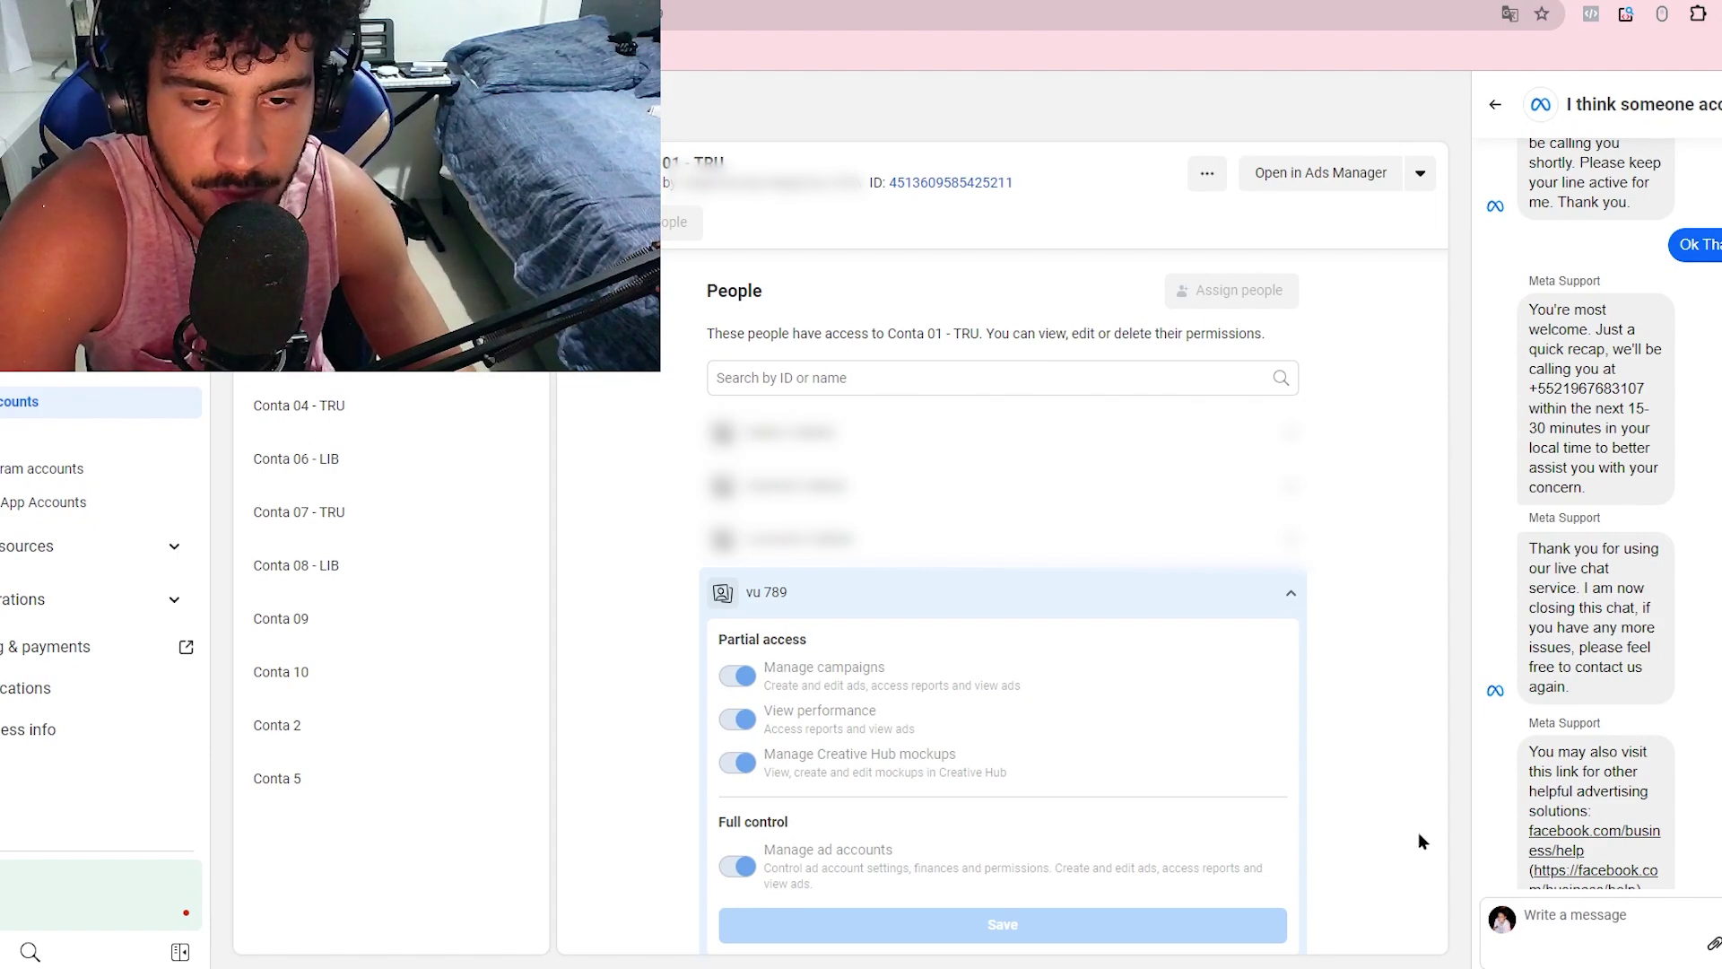
left_click(1391, 968)
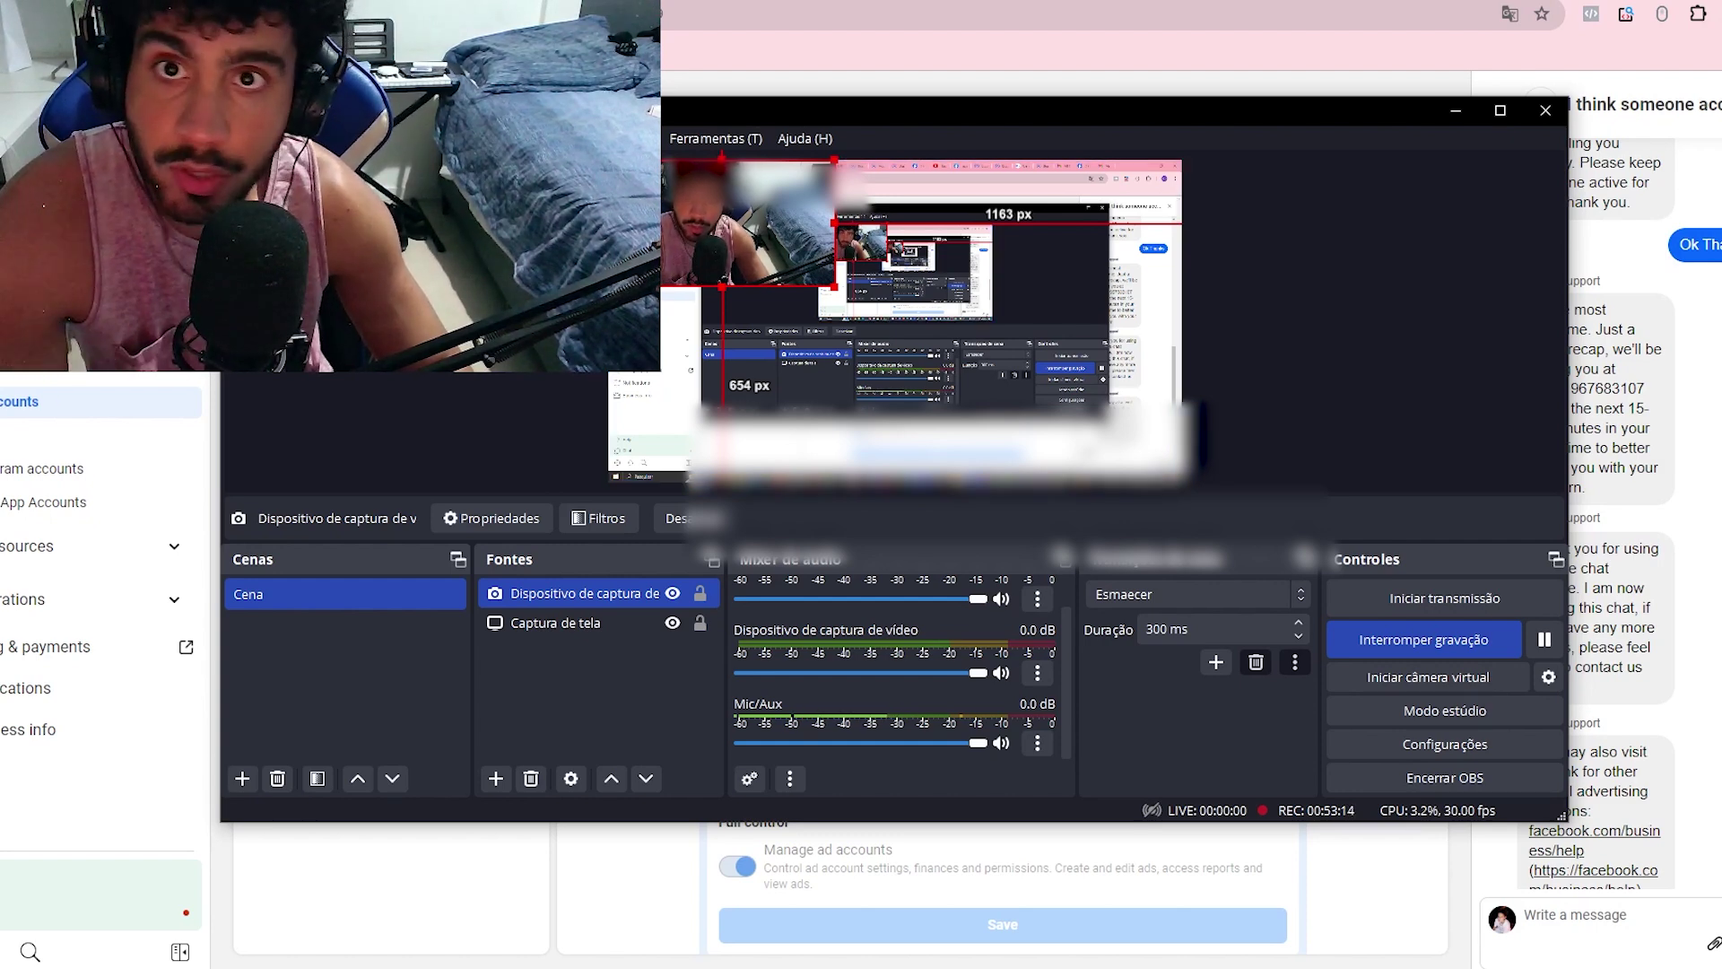
left_click(675, 87)
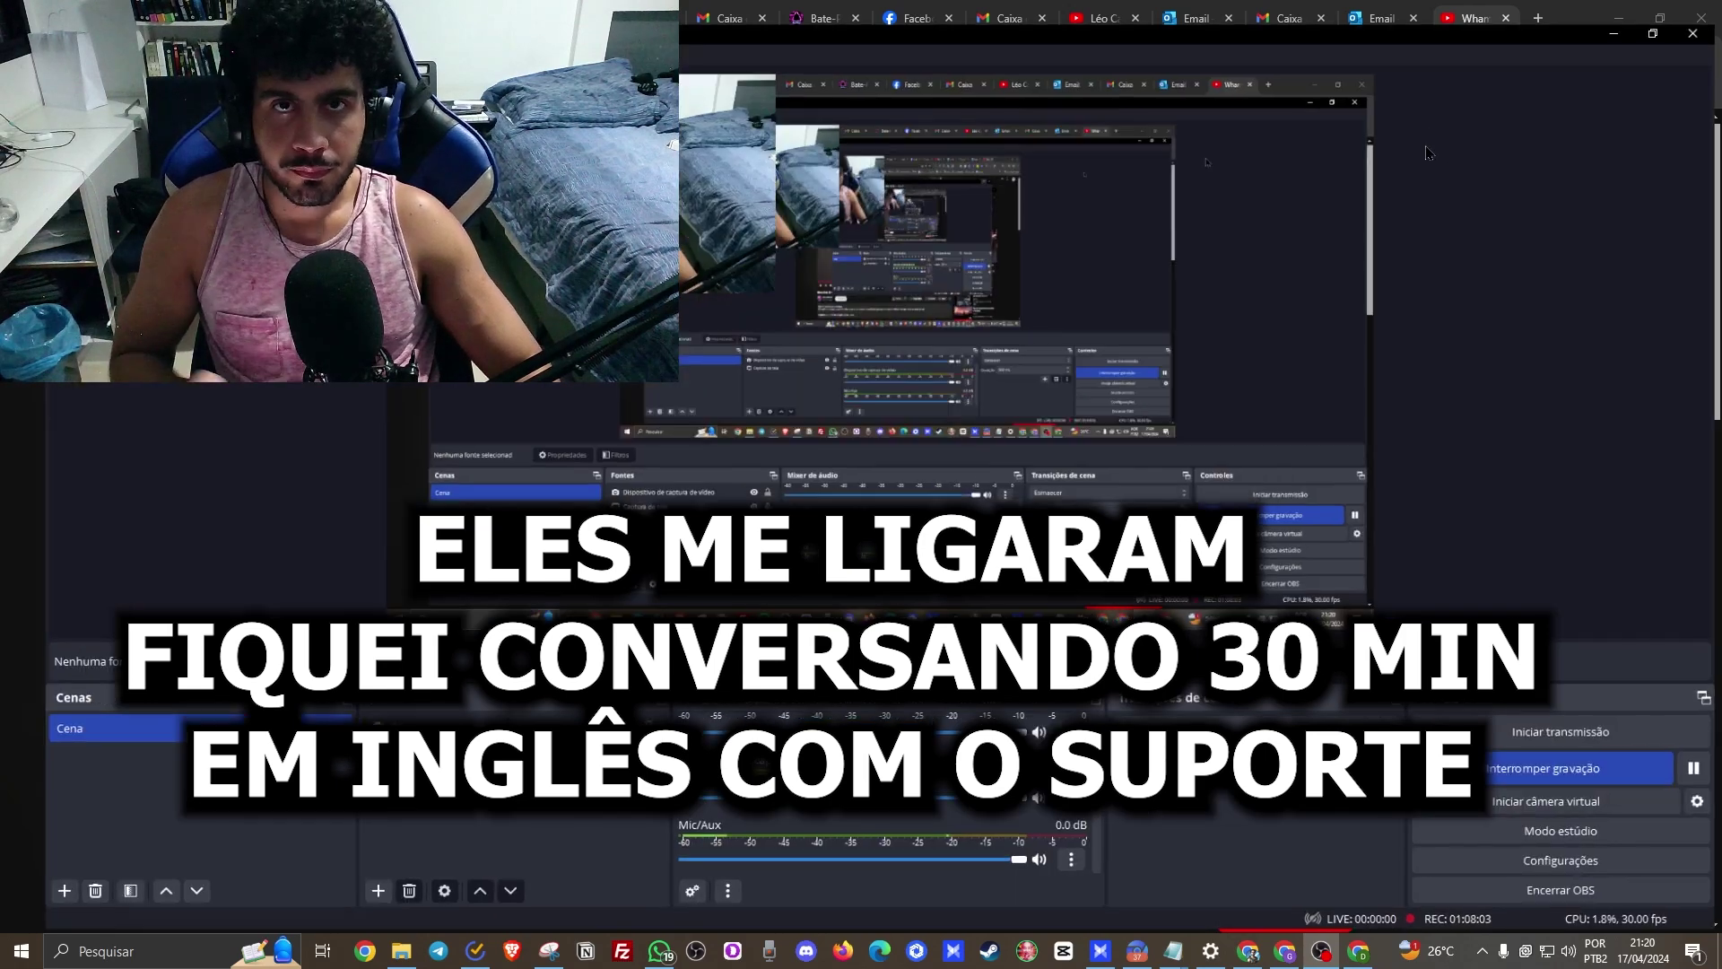
key("super+Up")
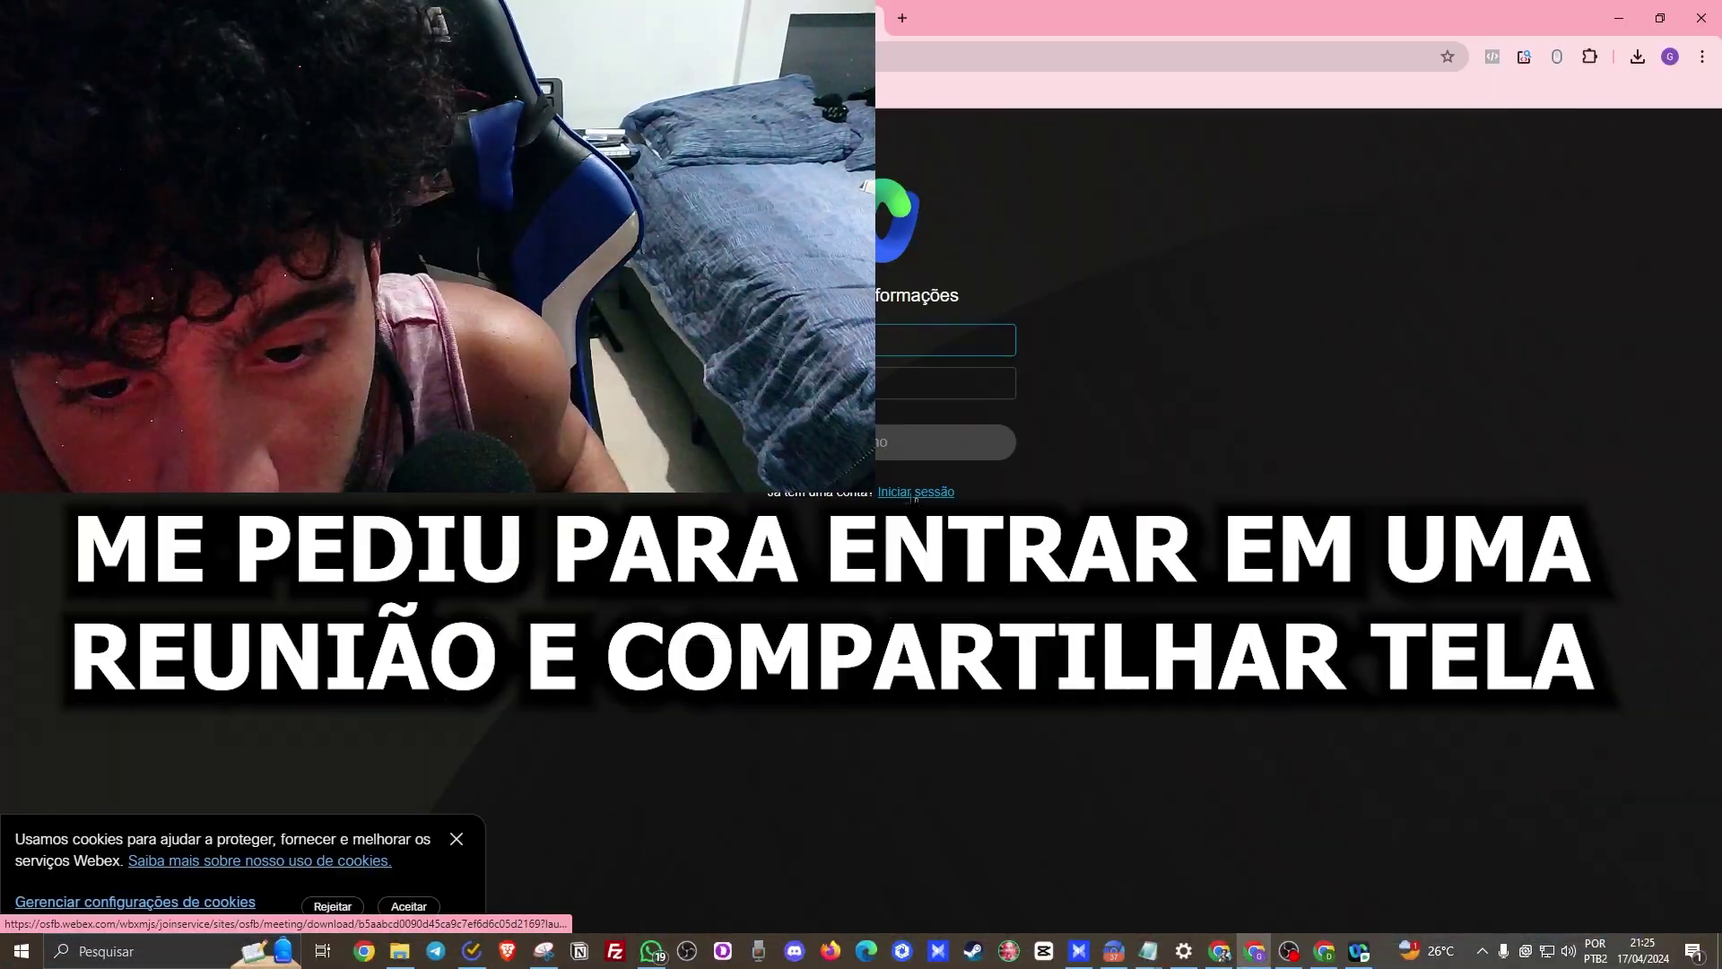
Step: Join the Meta Support meeting in Webex as a guest with the microphone muted and share the screen
left_click(947, 383)
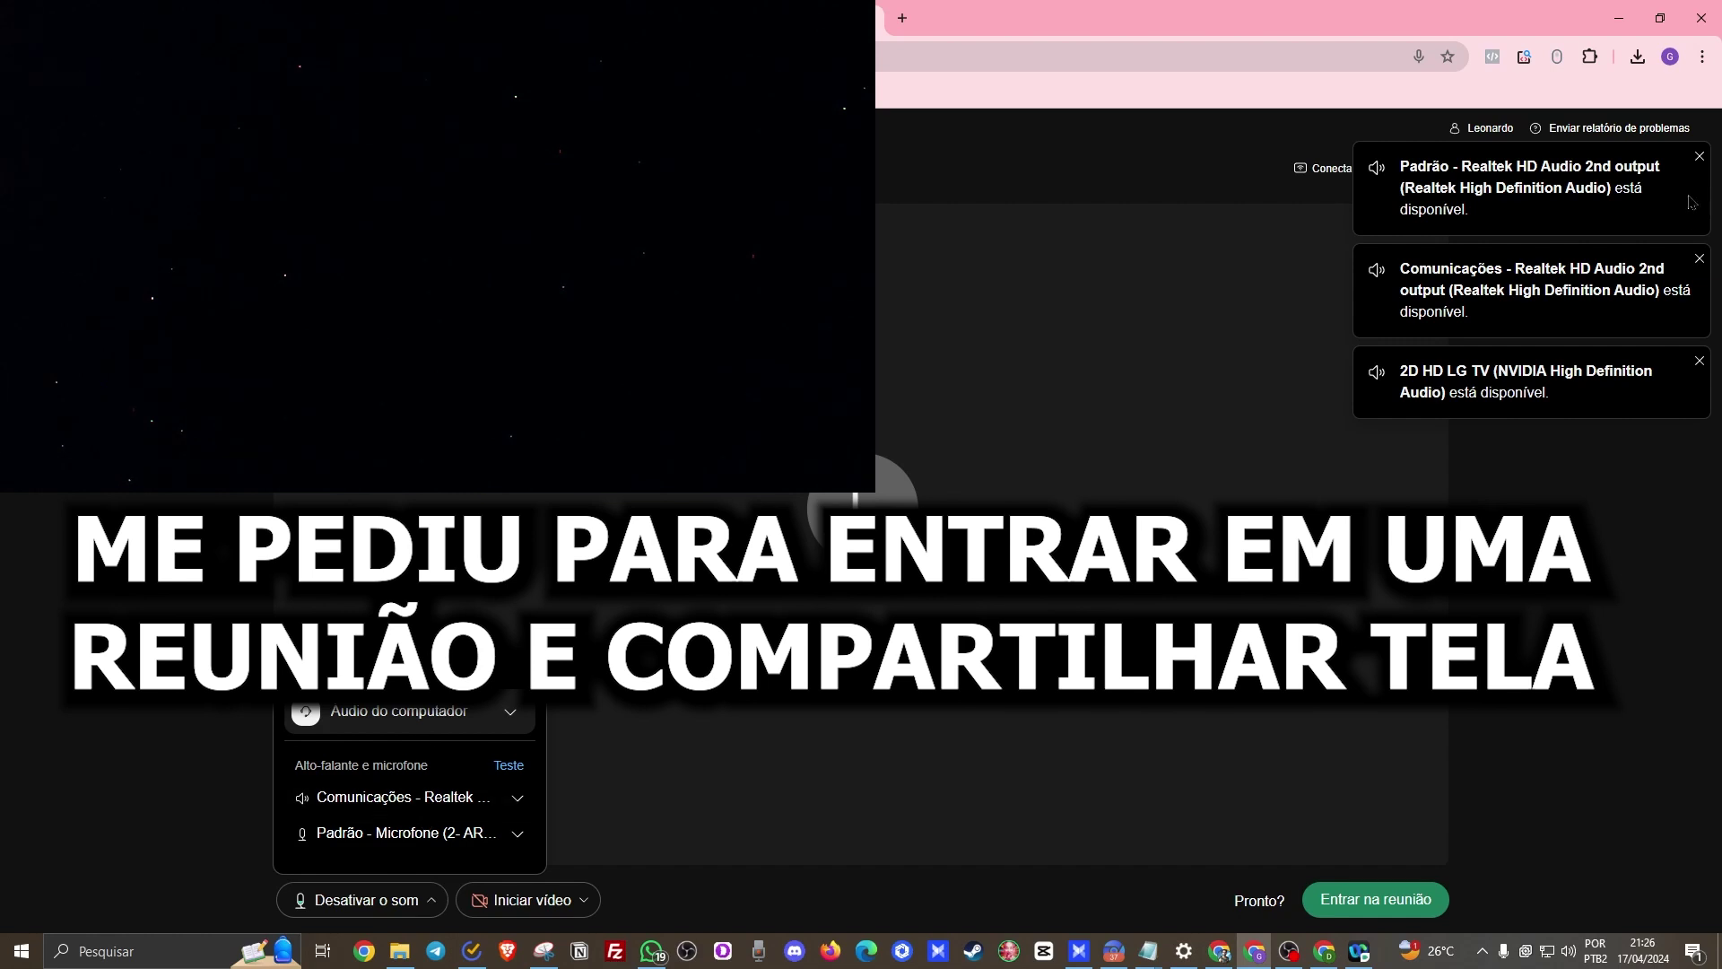
left_click(375, 904)
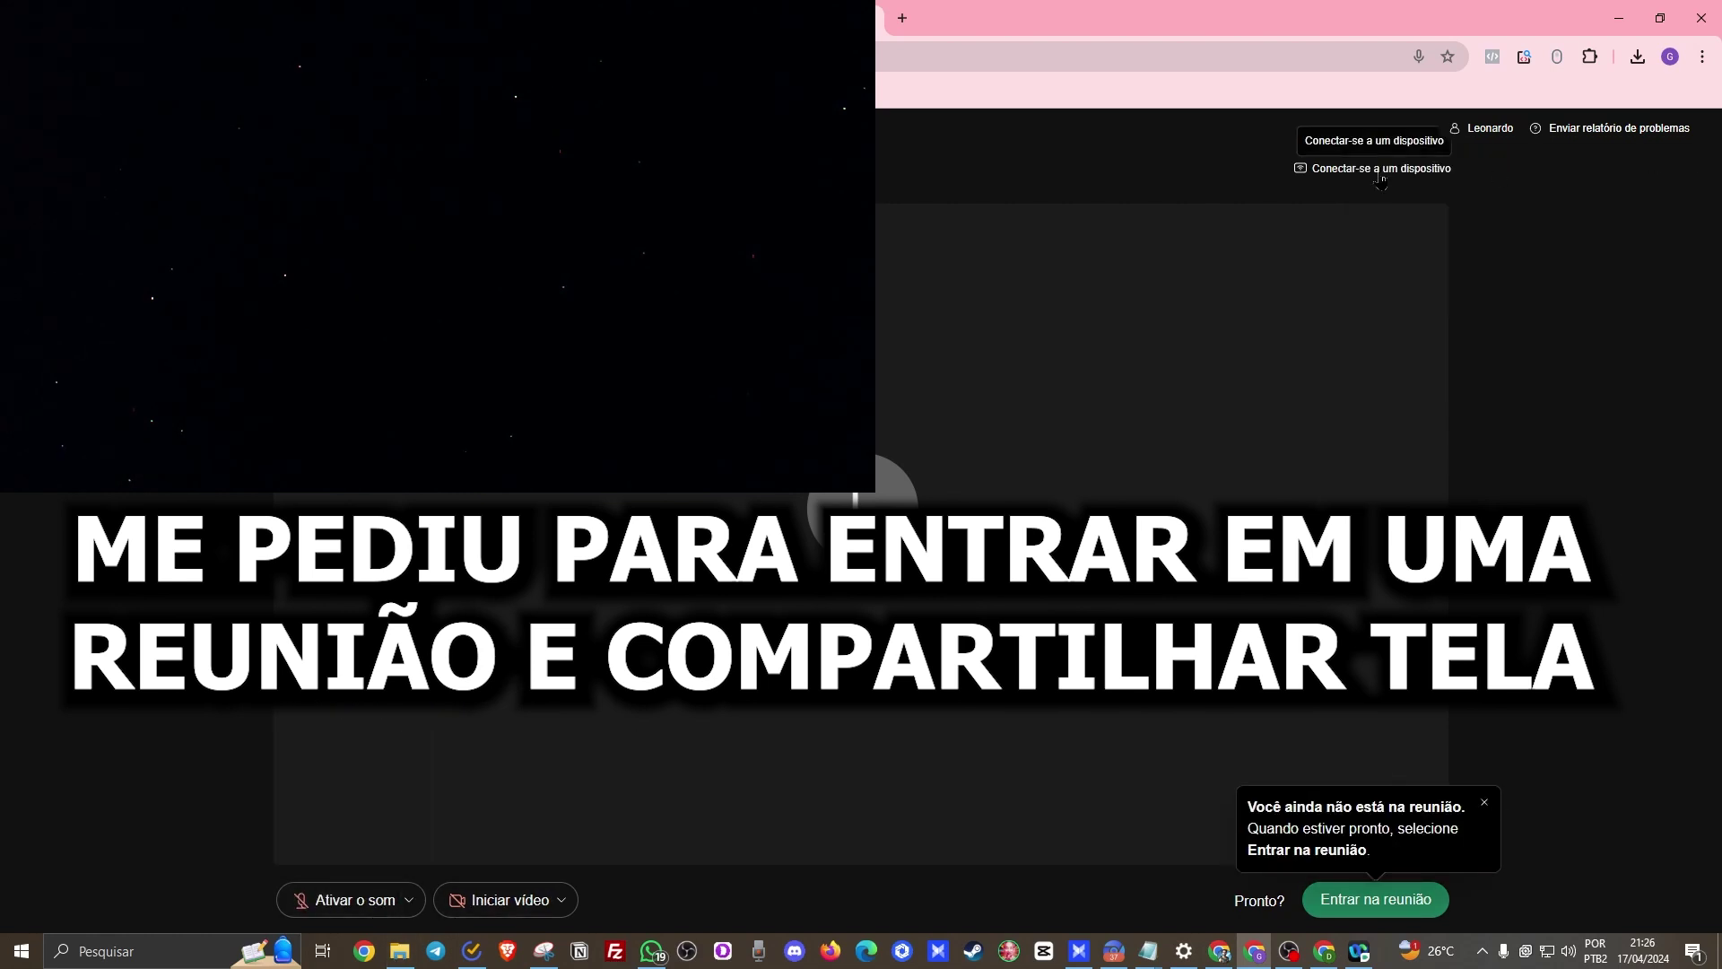
left_click(1377, 898)
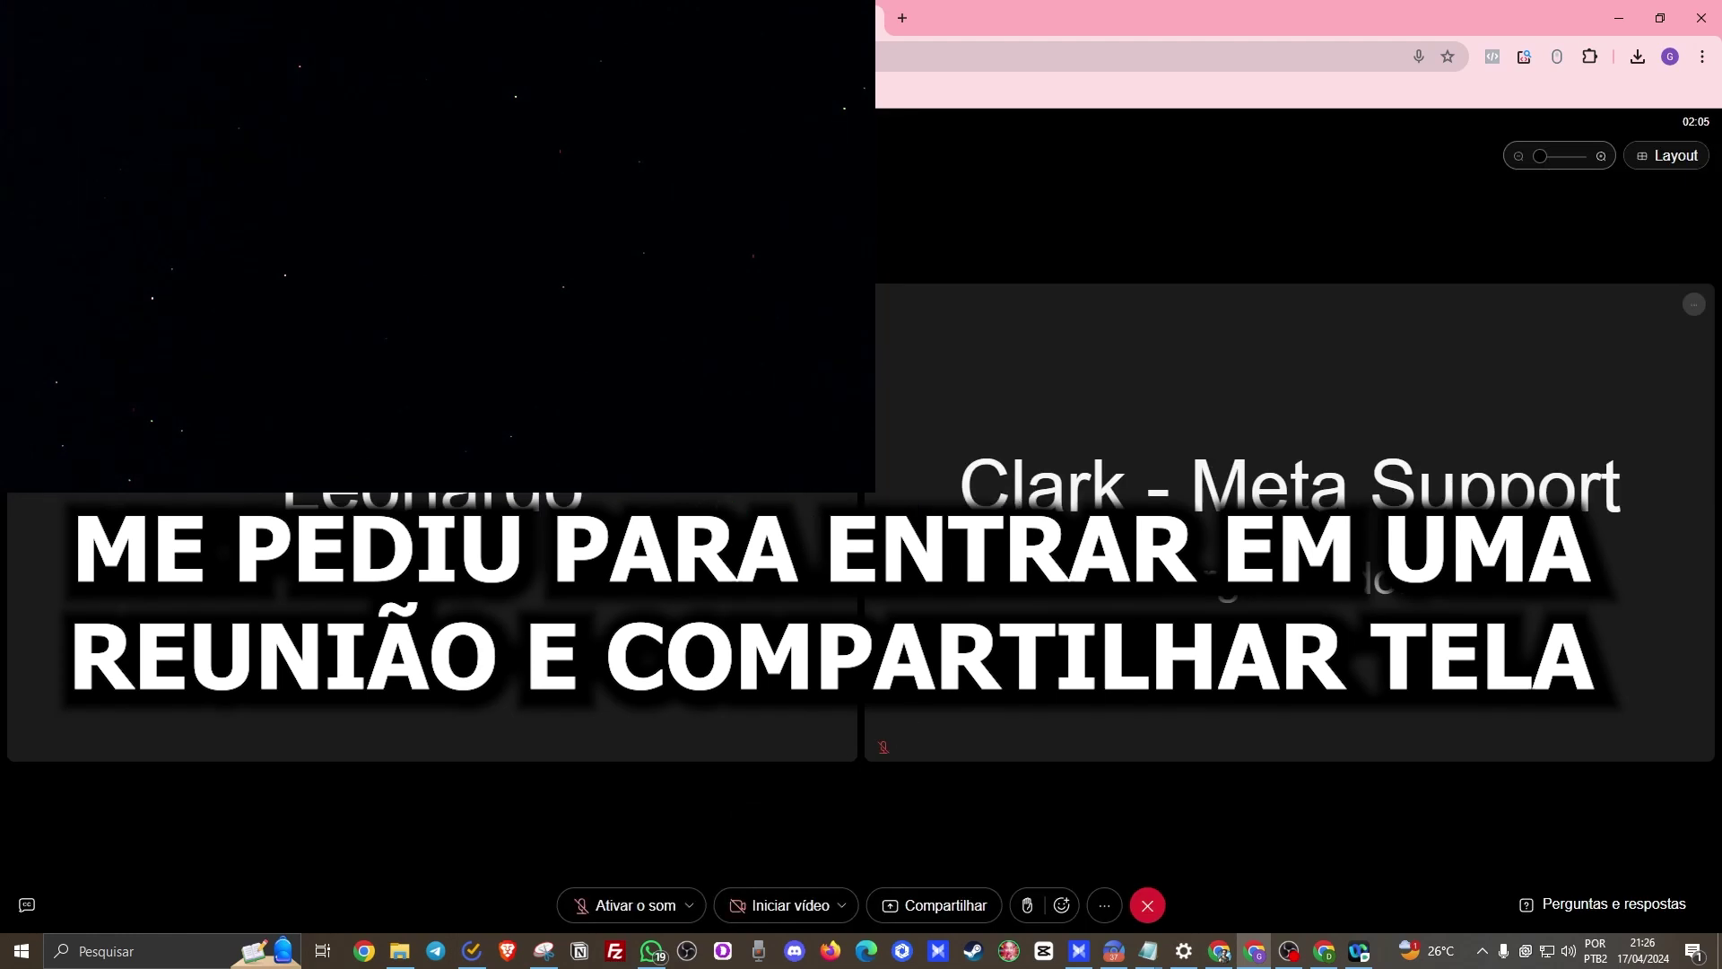
left_click(897, 907)
left_click(875, 830)
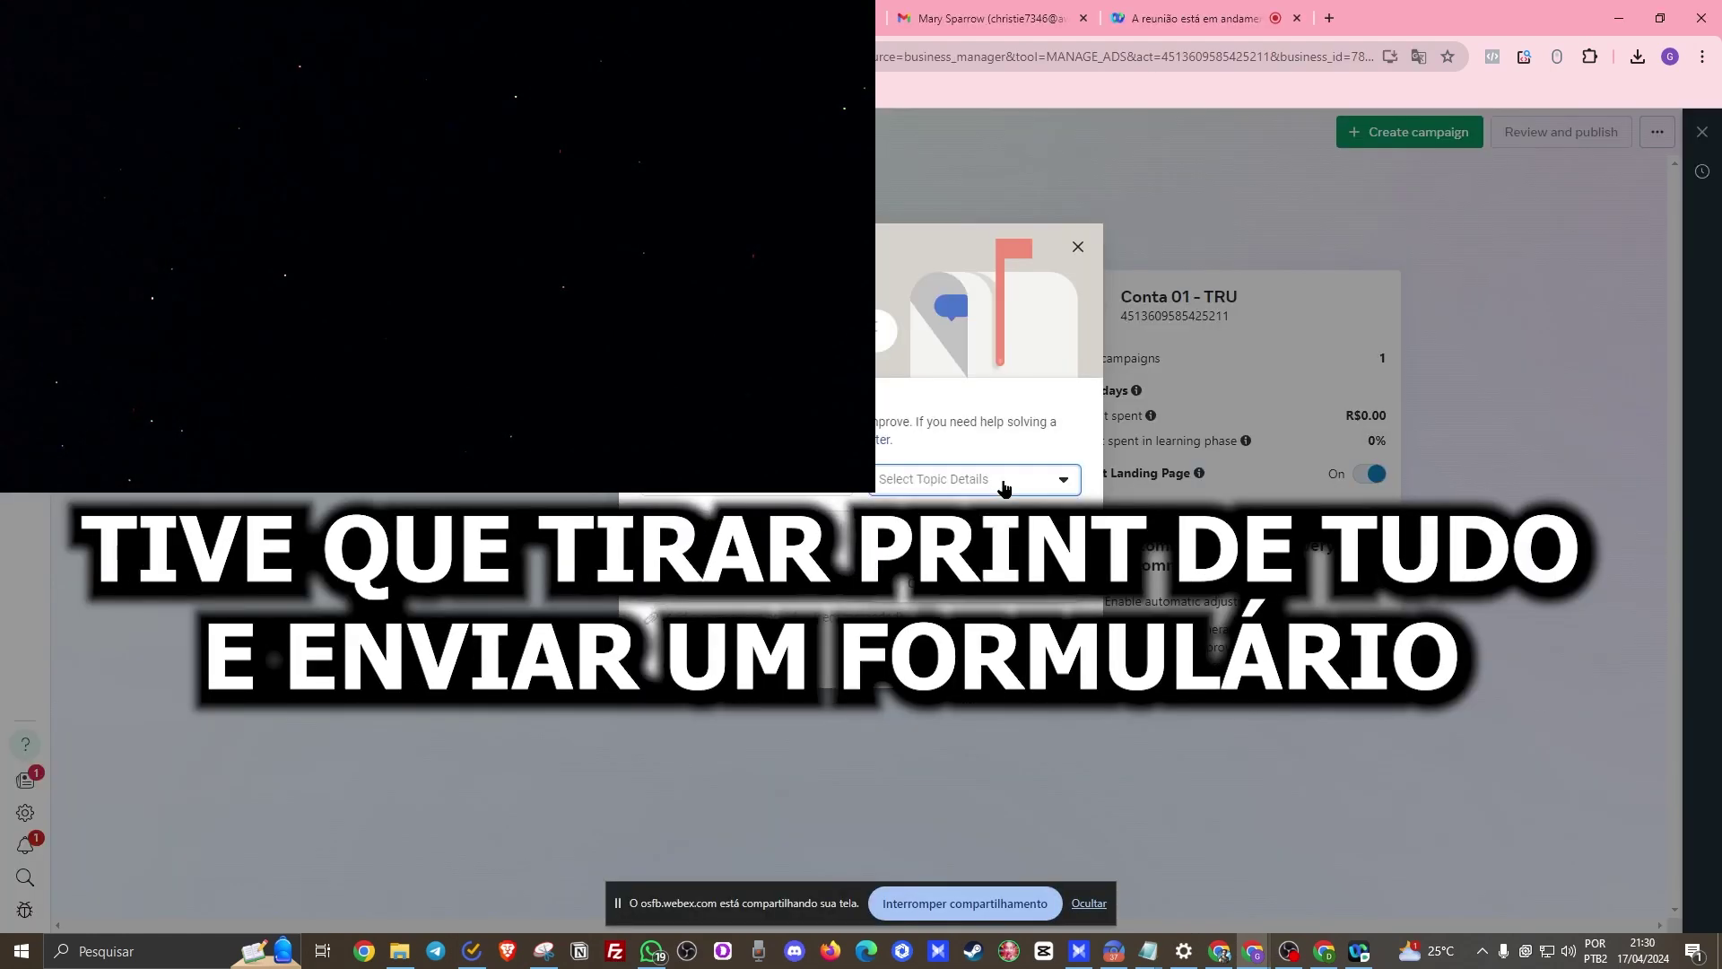
Step: Choose Ad Account as the topic in the Ads Manager feedback form for Conta 01 - TRU
left_click(933, 513)
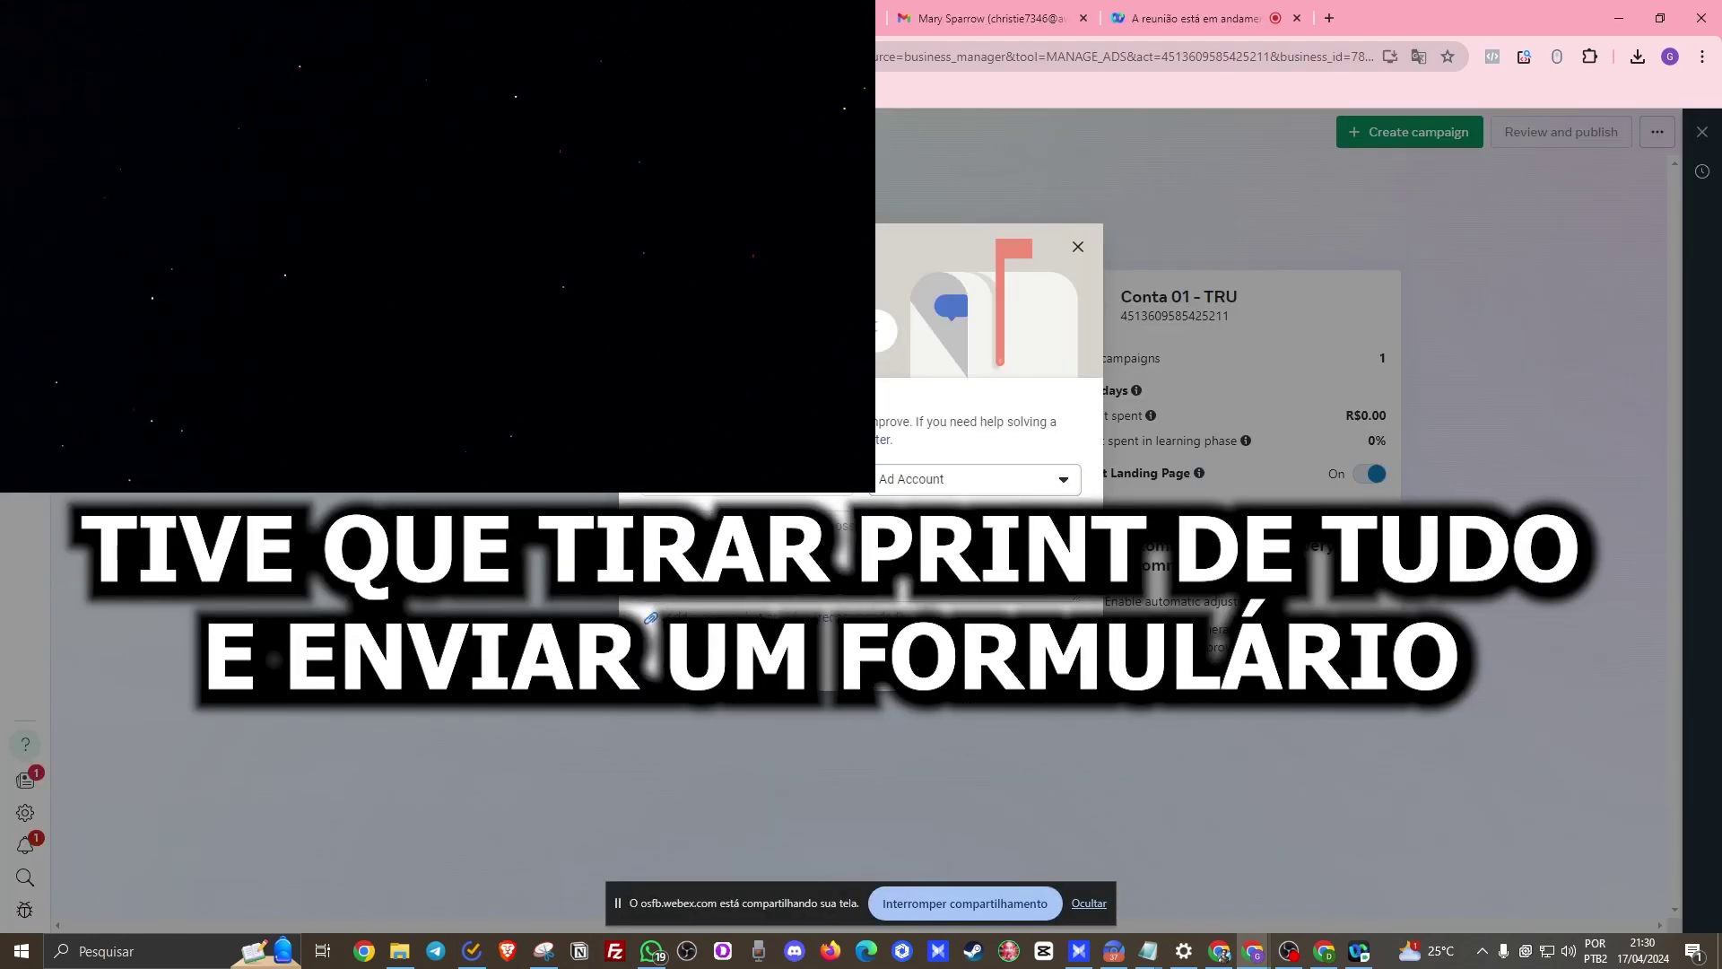
left_click(846, 539)
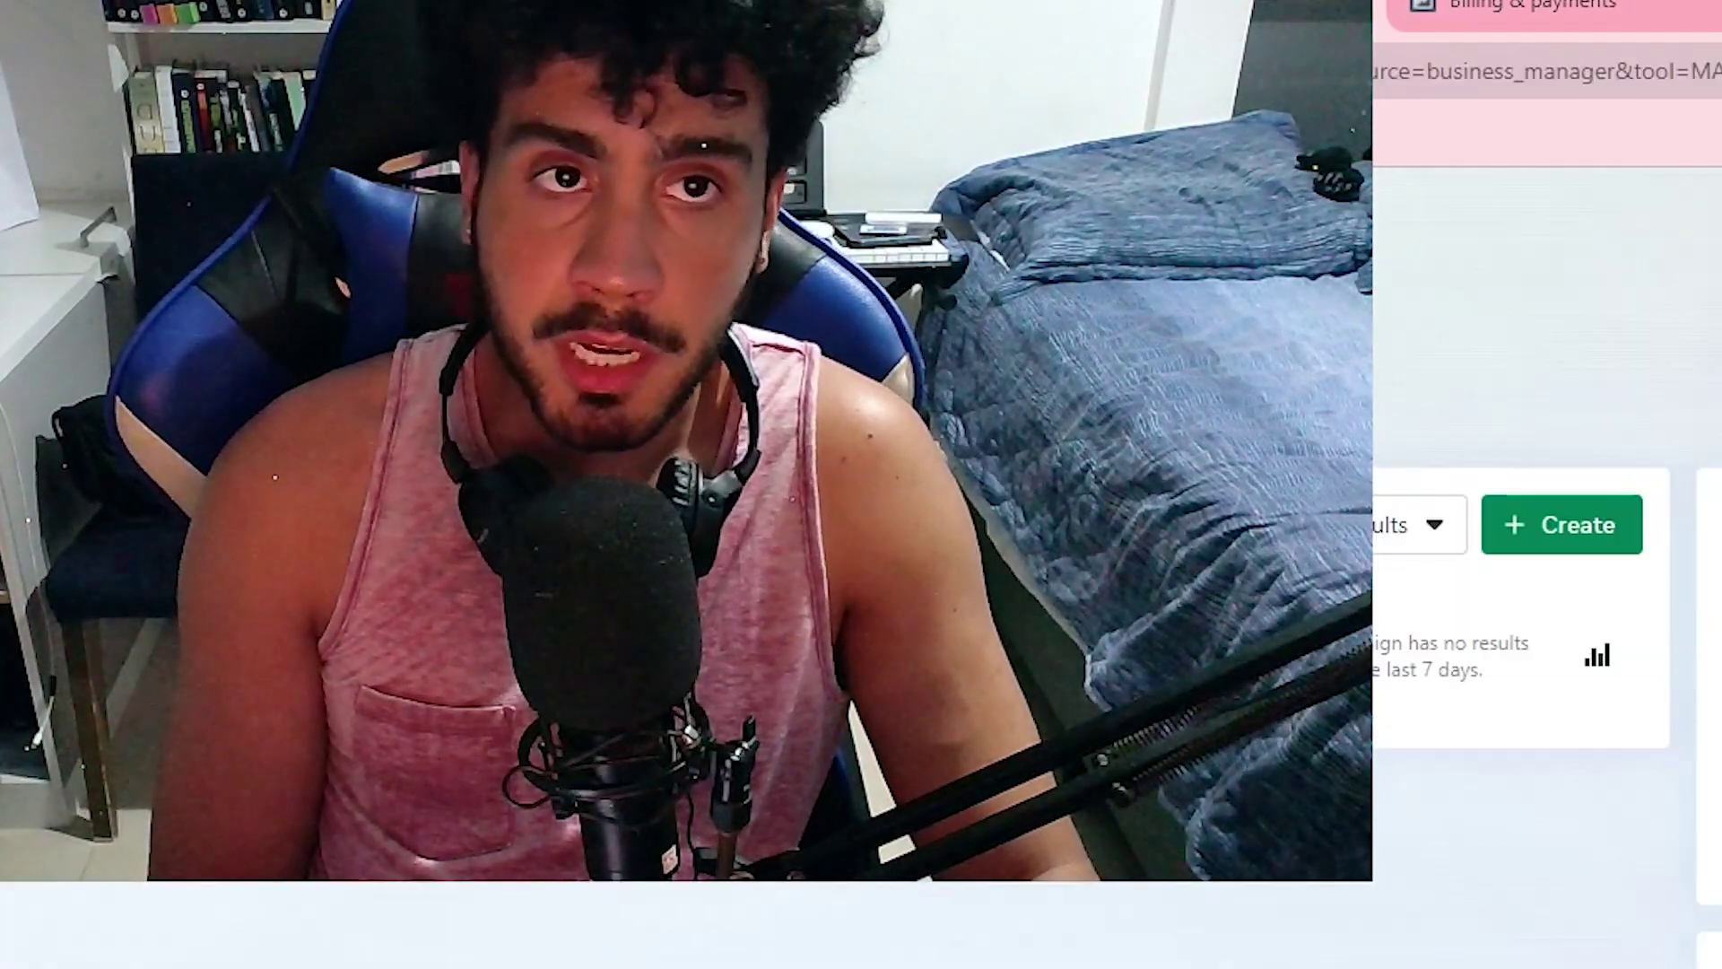
Step: Open the Meta Business Suite inbox and read the fake Meta Support message threatening to suspend the page
key("ctrl+t")
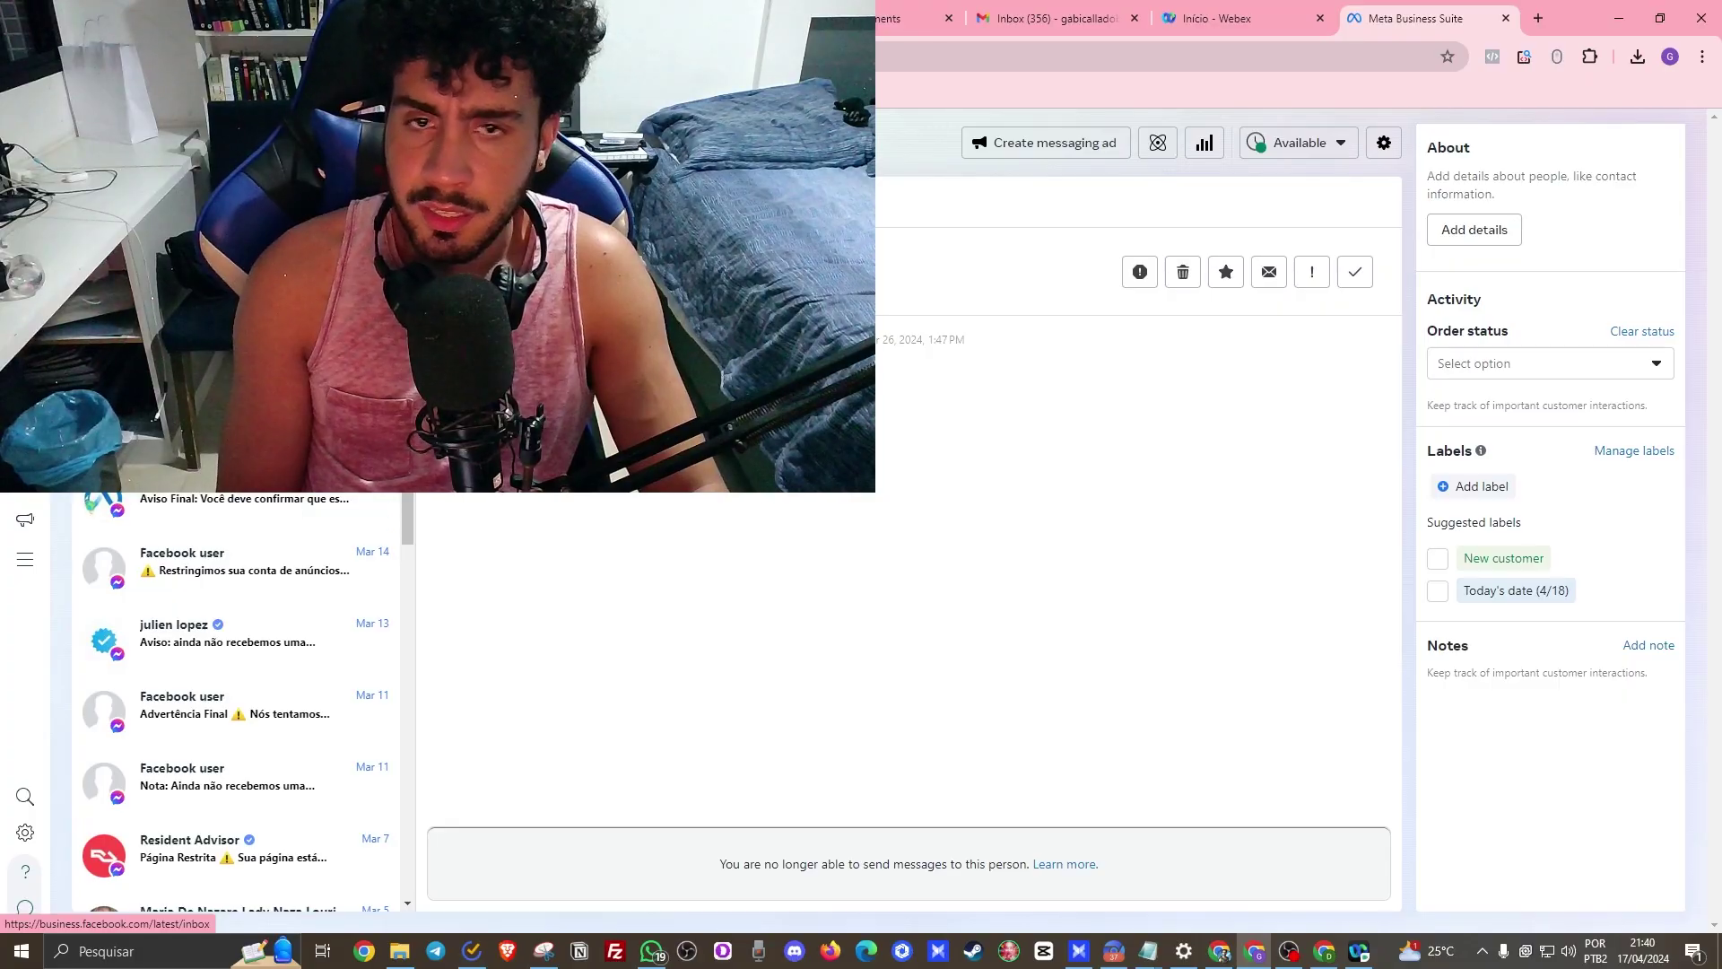
left_click(375, 514)
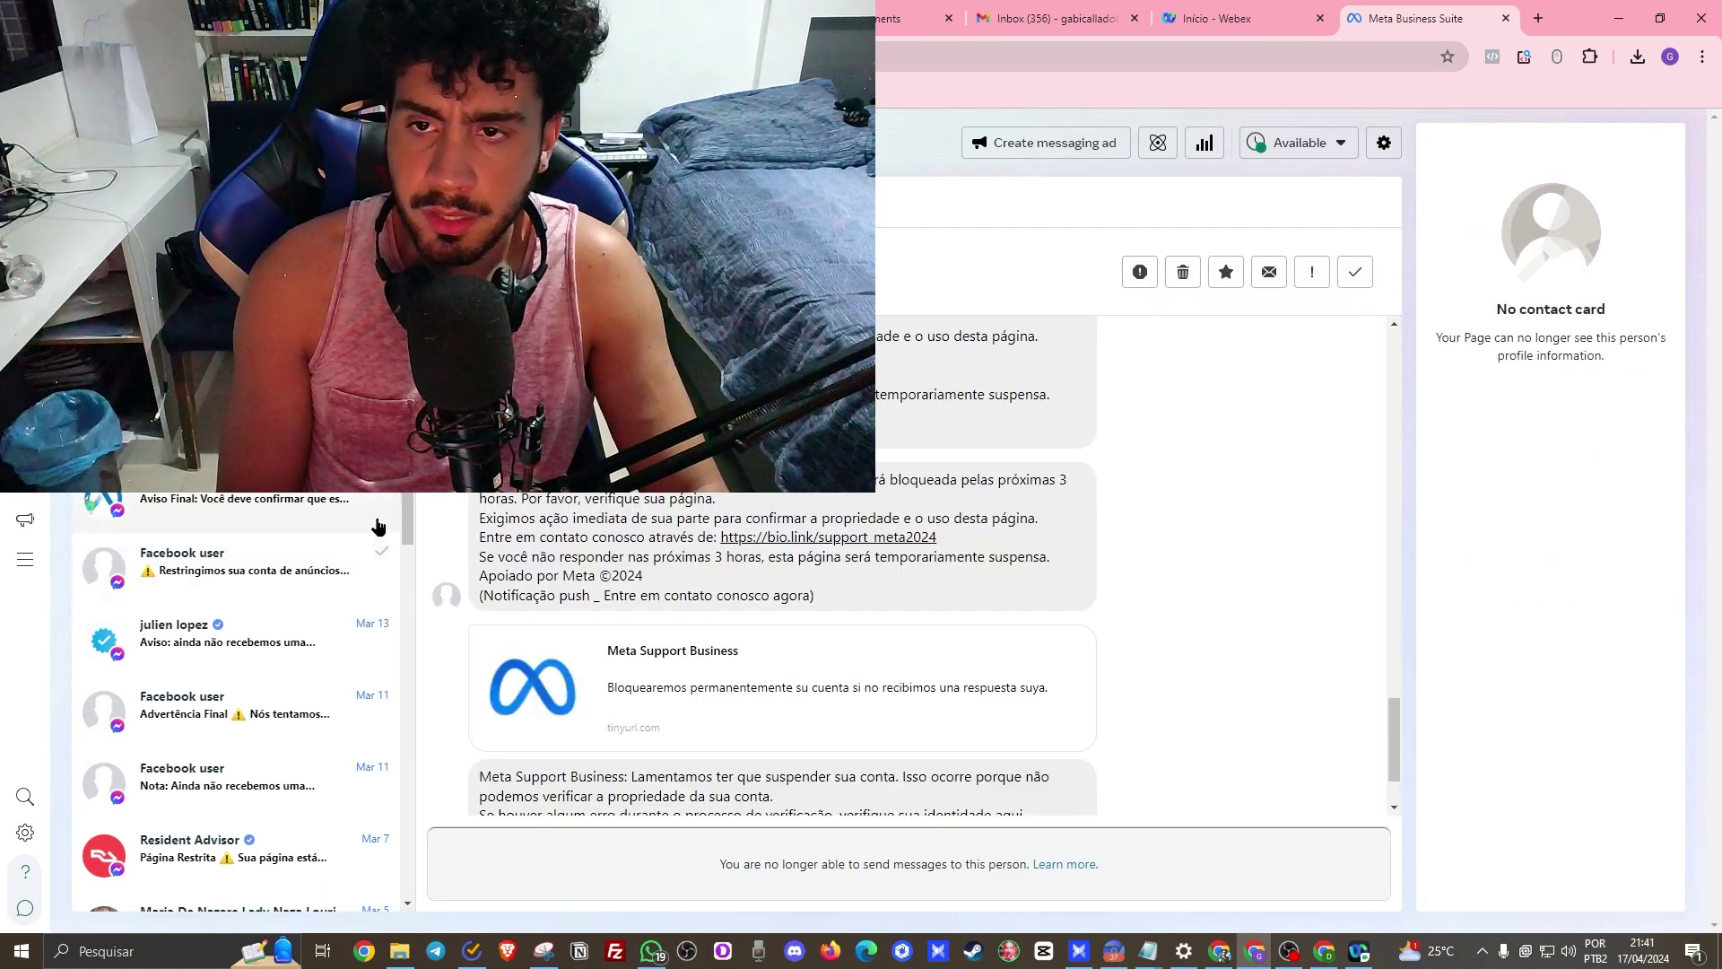
scroll(603, 643, "down", 1)
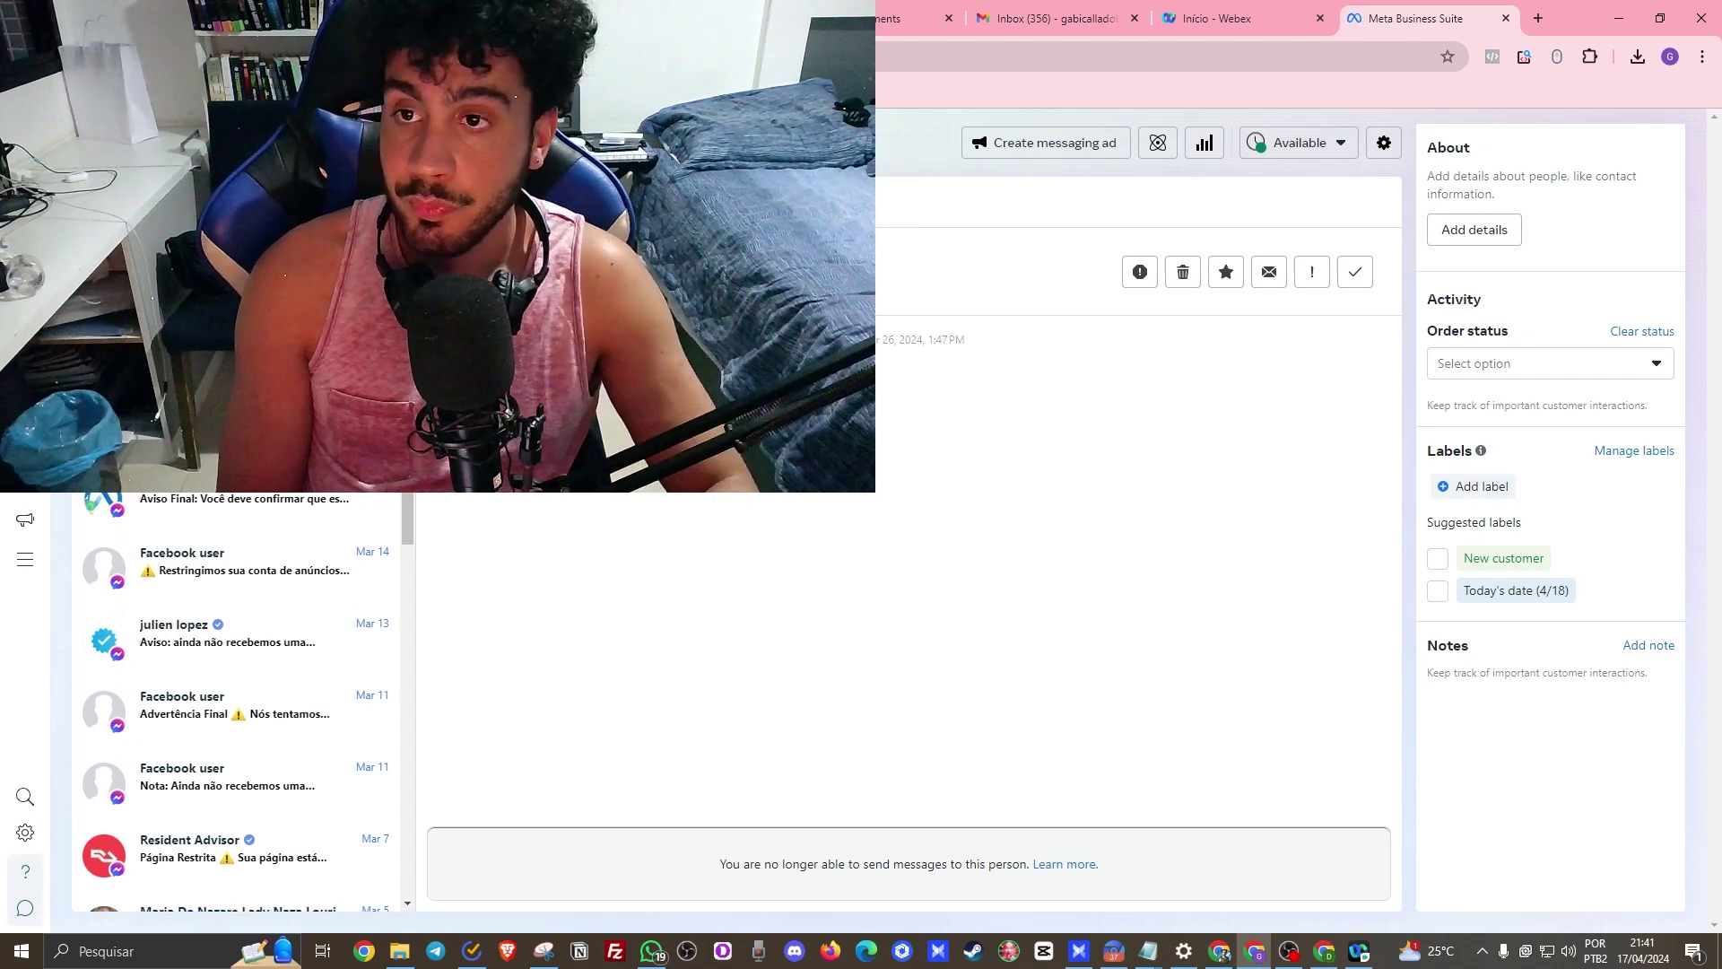
Step: Switch to OBS Studio and dismiss the Meta Business Suite message notification
key("alt+Tab")
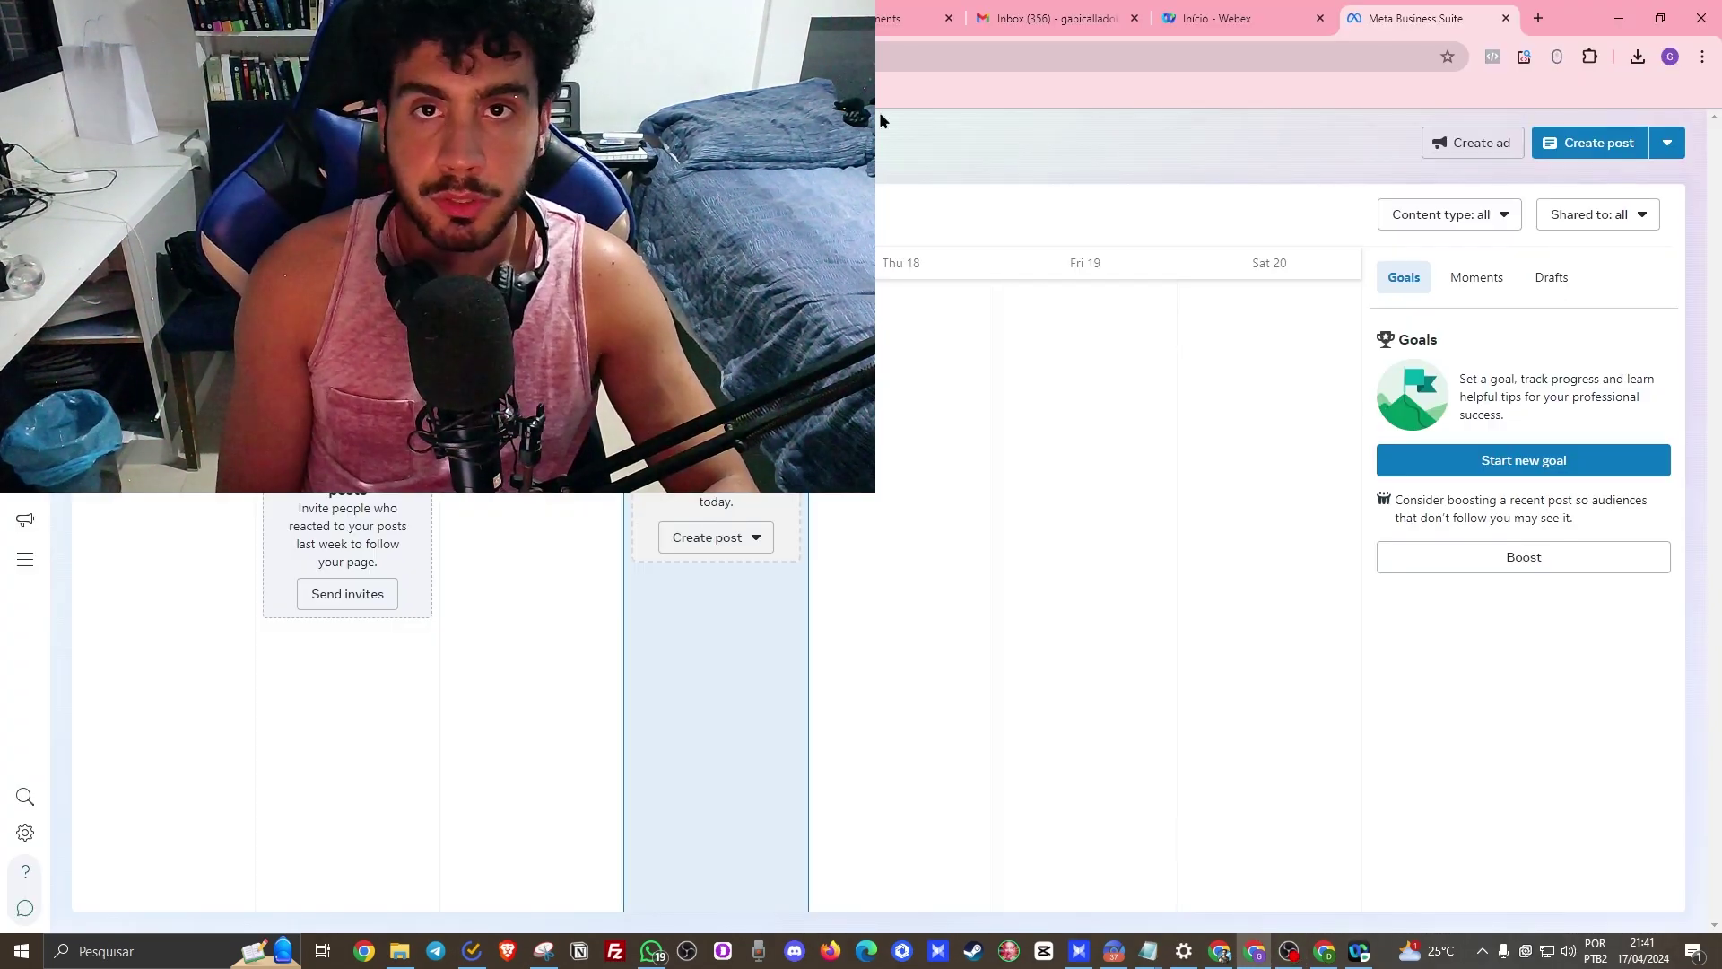
key("alt+Tab")
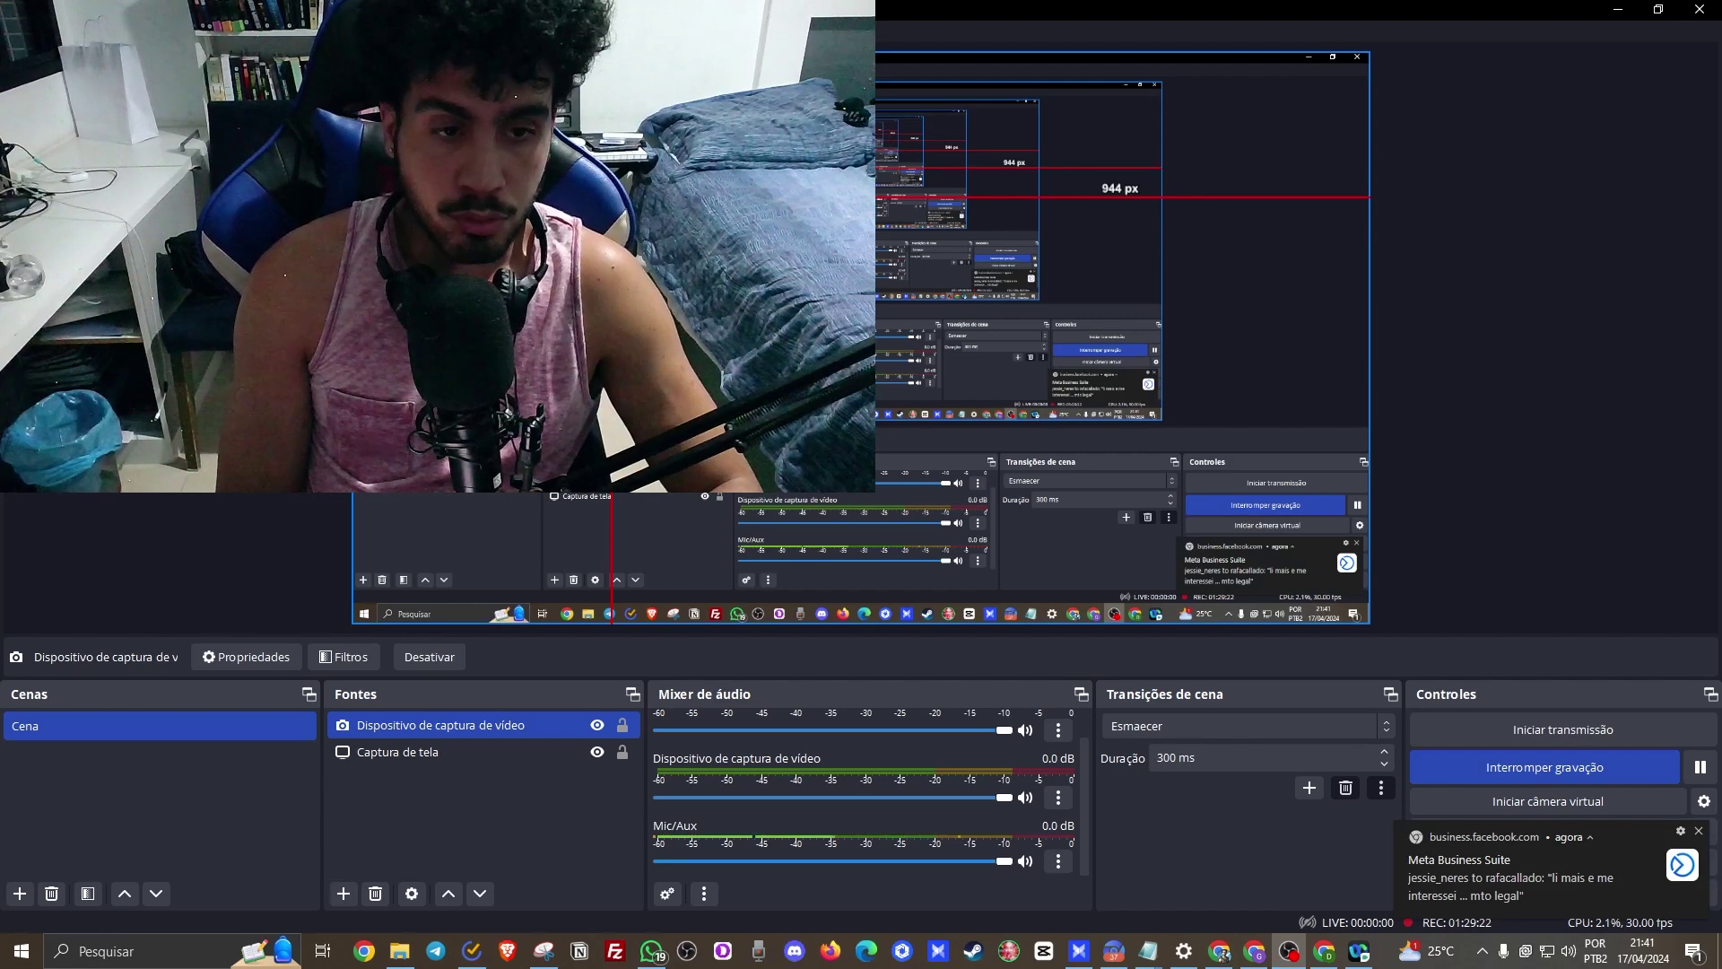
left_click(1699, 832)
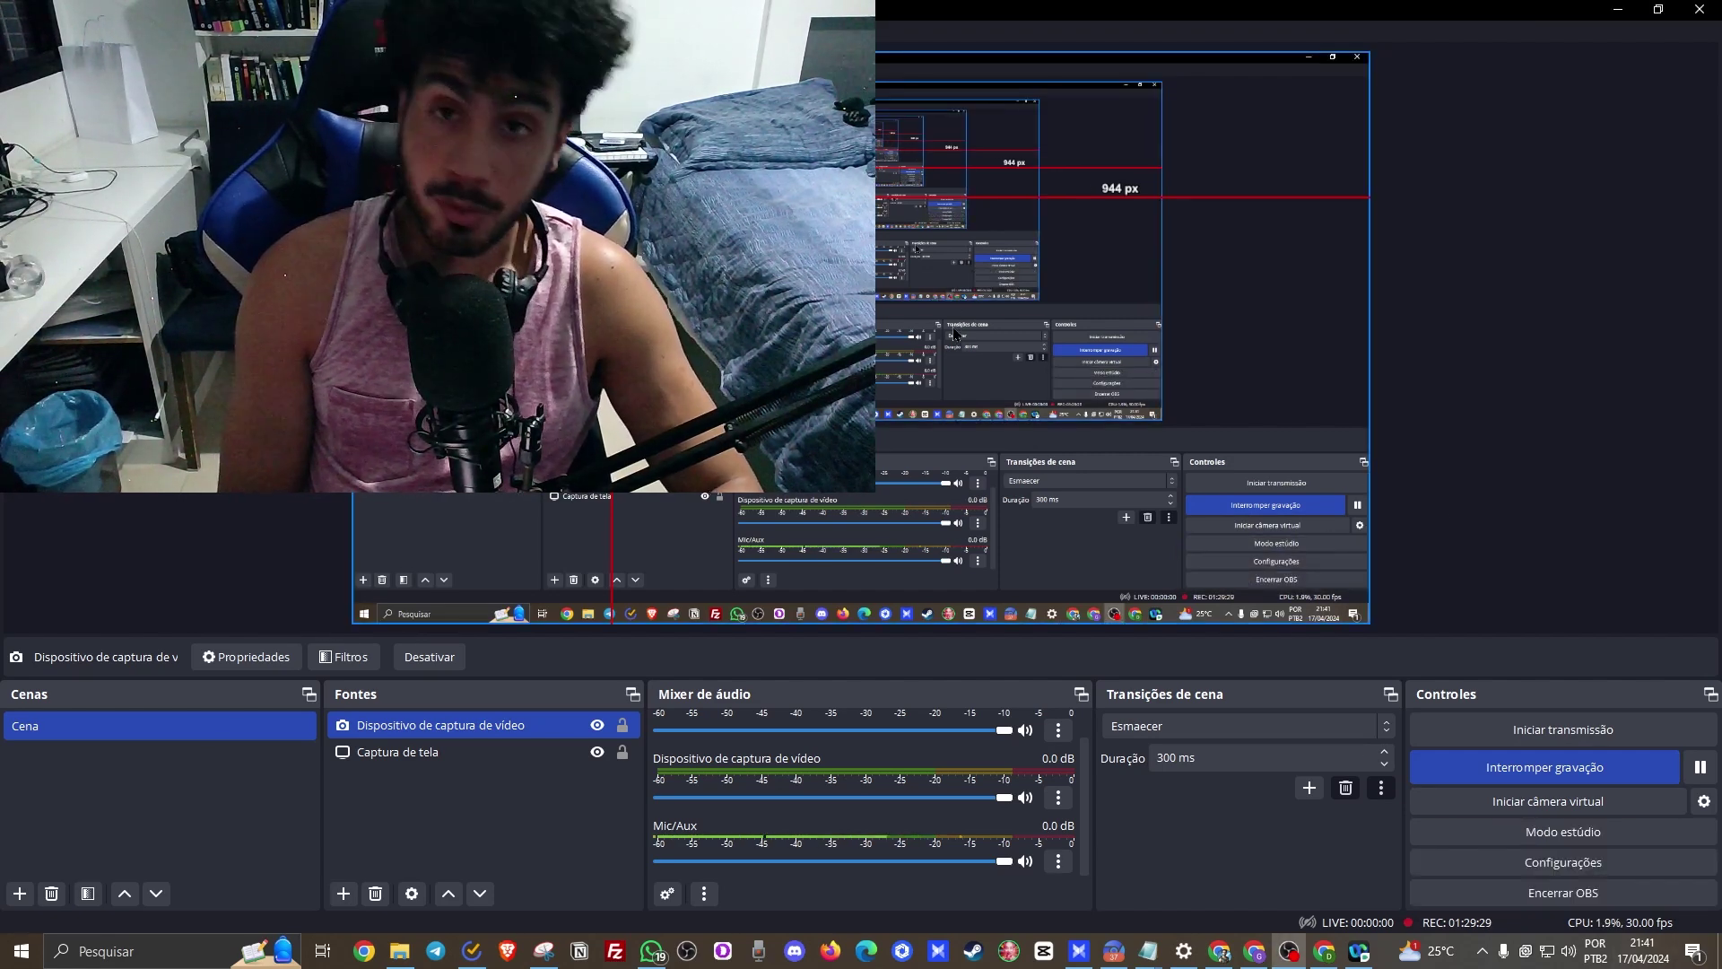